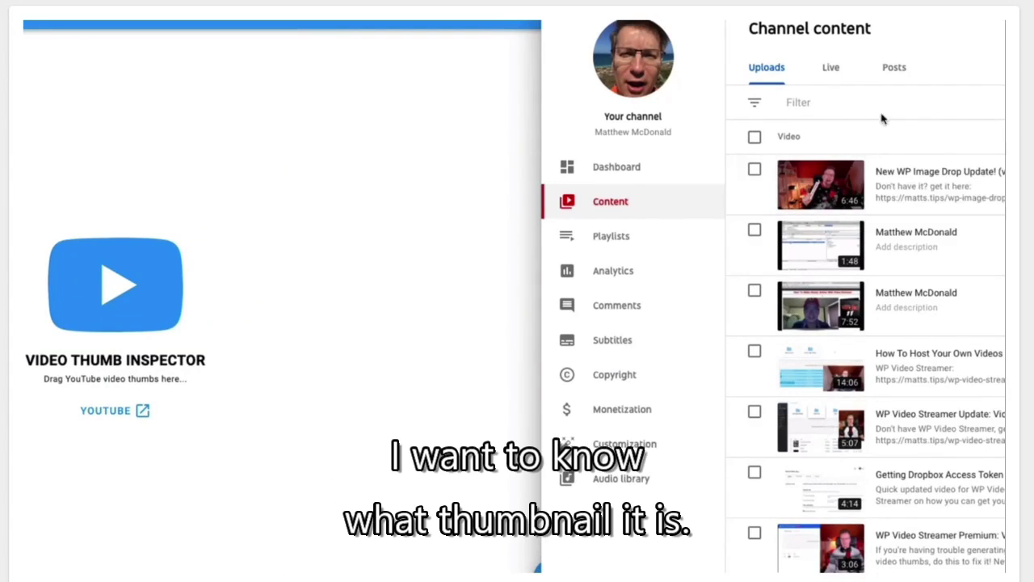
- Add the first uploaded video and expand its thumbnail list, from 120 x 90 to Standard 640 x 480
drag(826, 187, 573, 191)
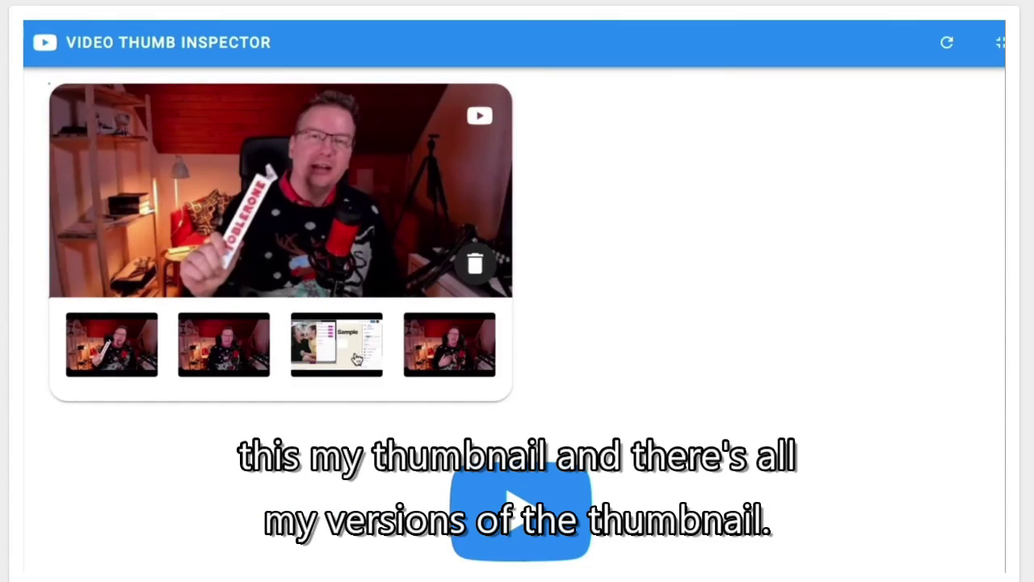
click(340, 216)
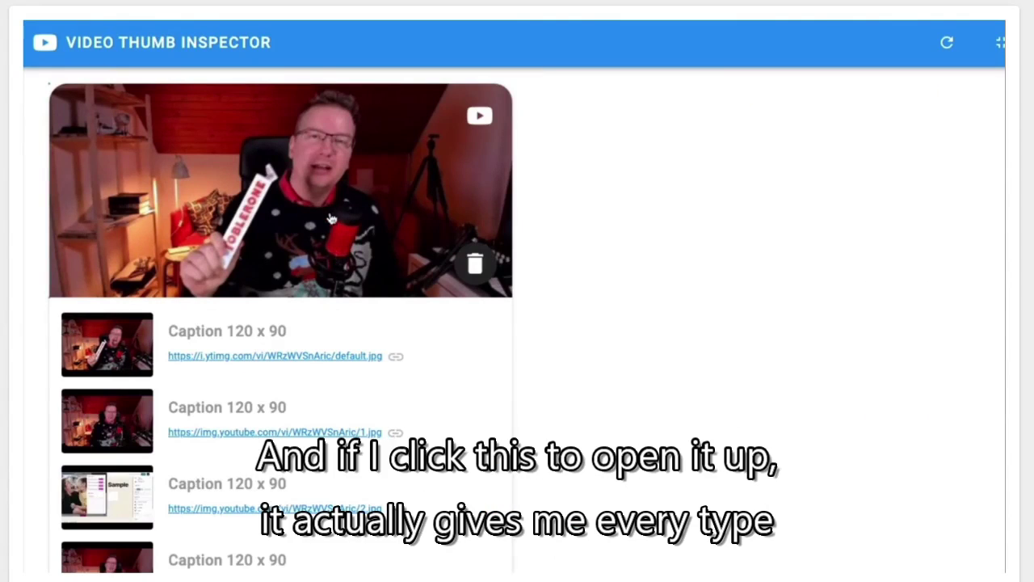
scroll(525, 323, down, 1)
scroll(264, 296, down, 4)
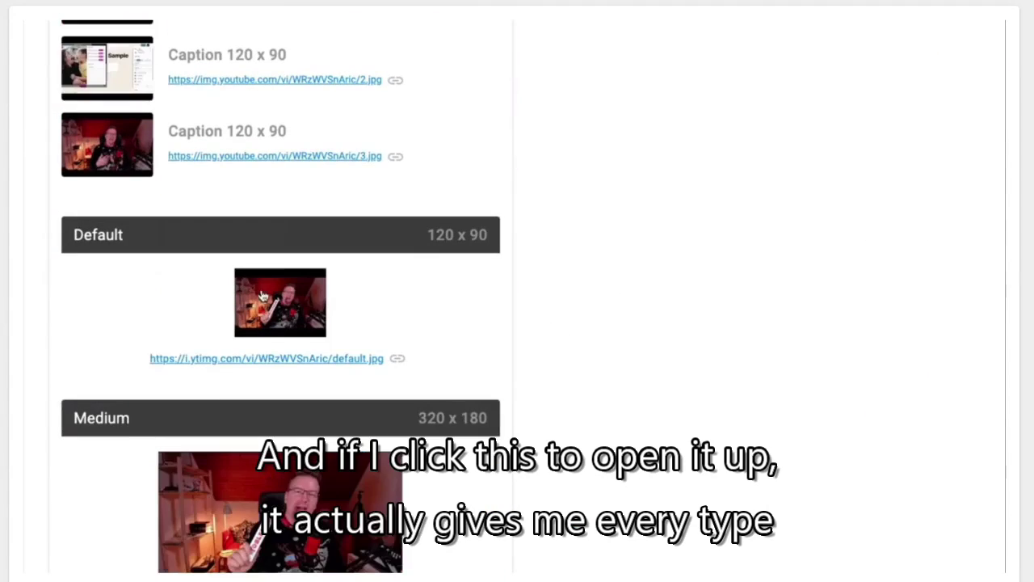
scroll(189, 286, down, 3)
scroll(180, 292, down, 10)
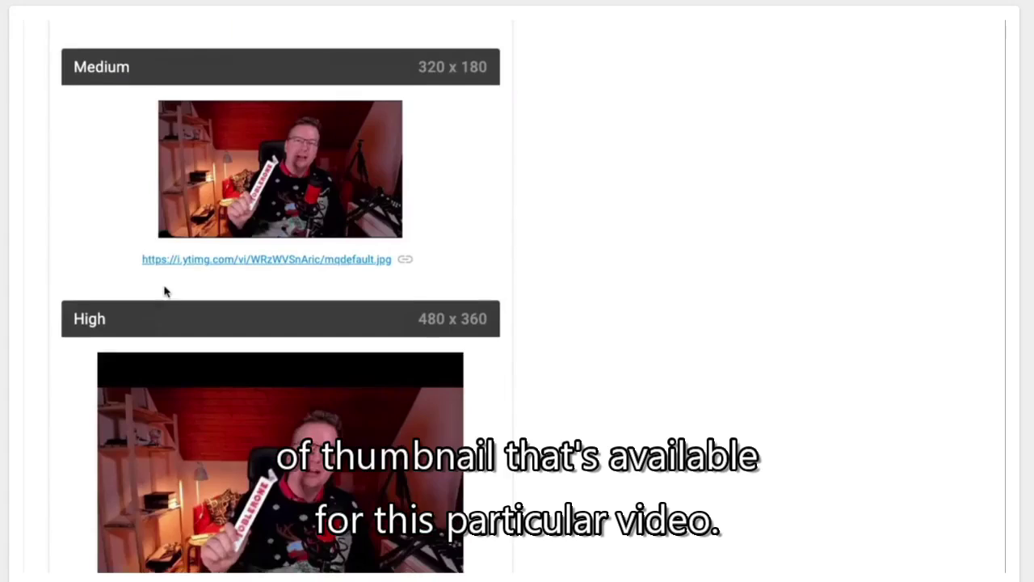
scroll(256, 329, up, 10)
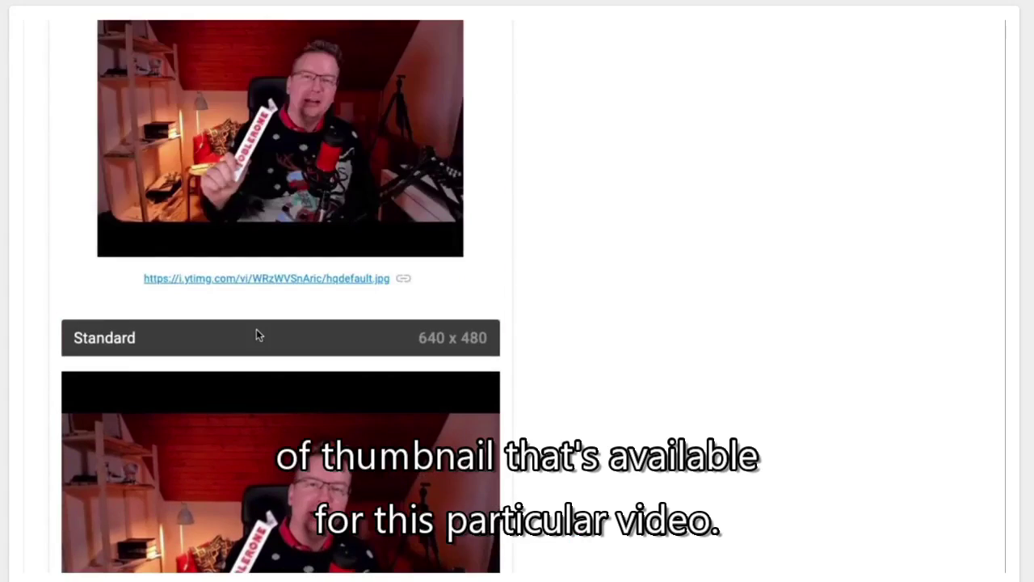
scroll(246, 323, up, 5)
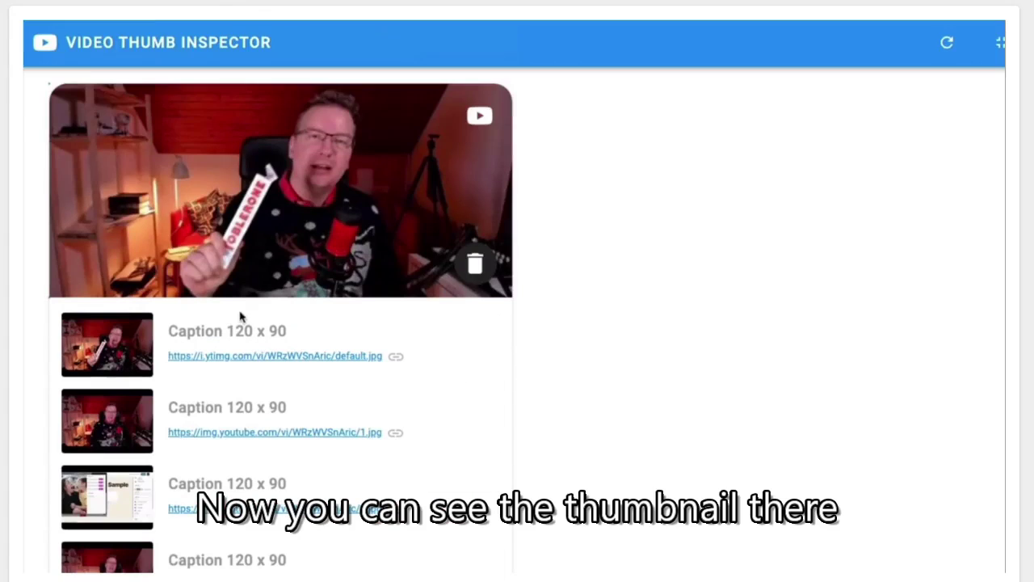
scroll(186, 249, down, 3)
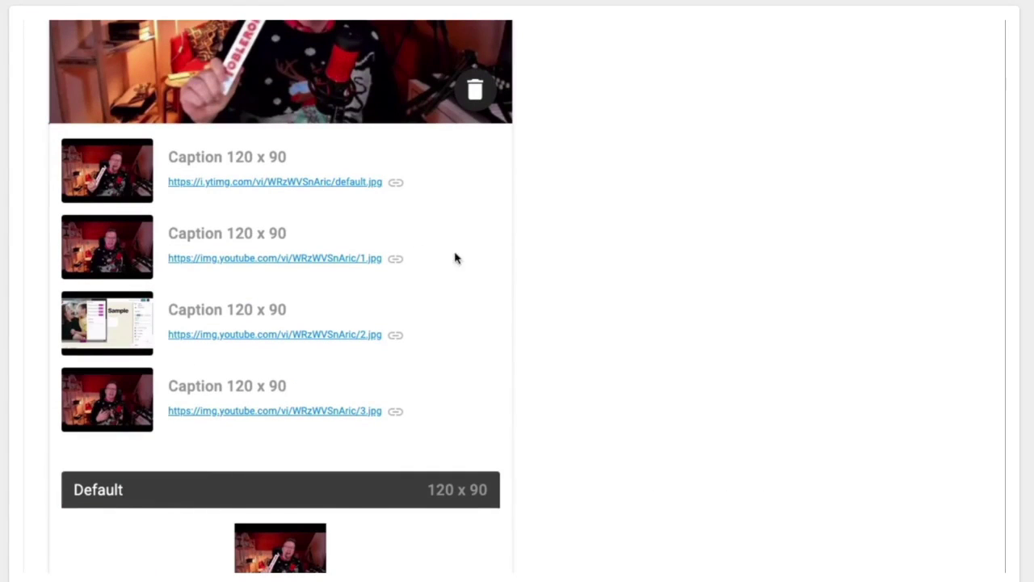
scroll(307, 348, down, 7)
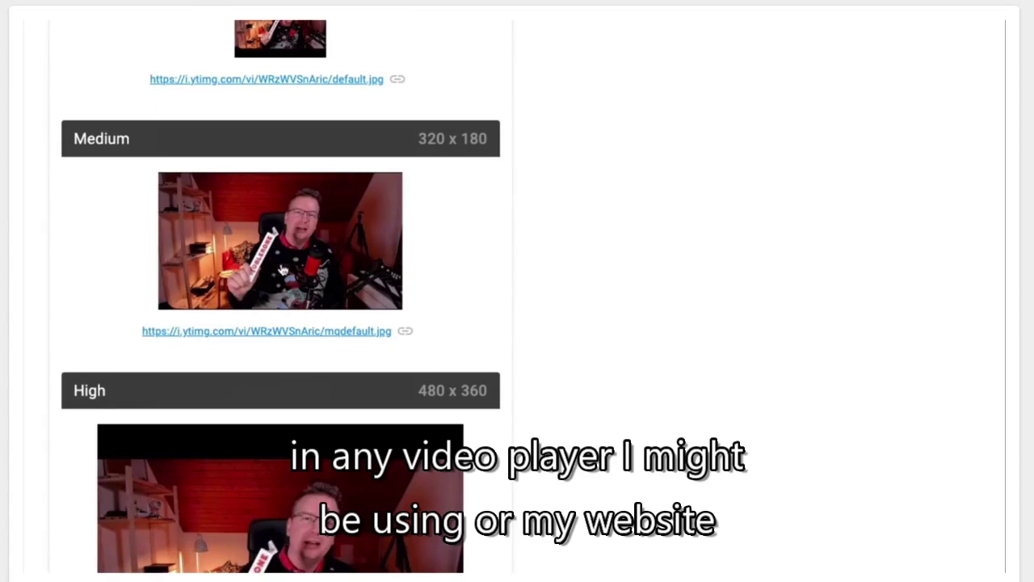
scroll(310, 269, down, 3)
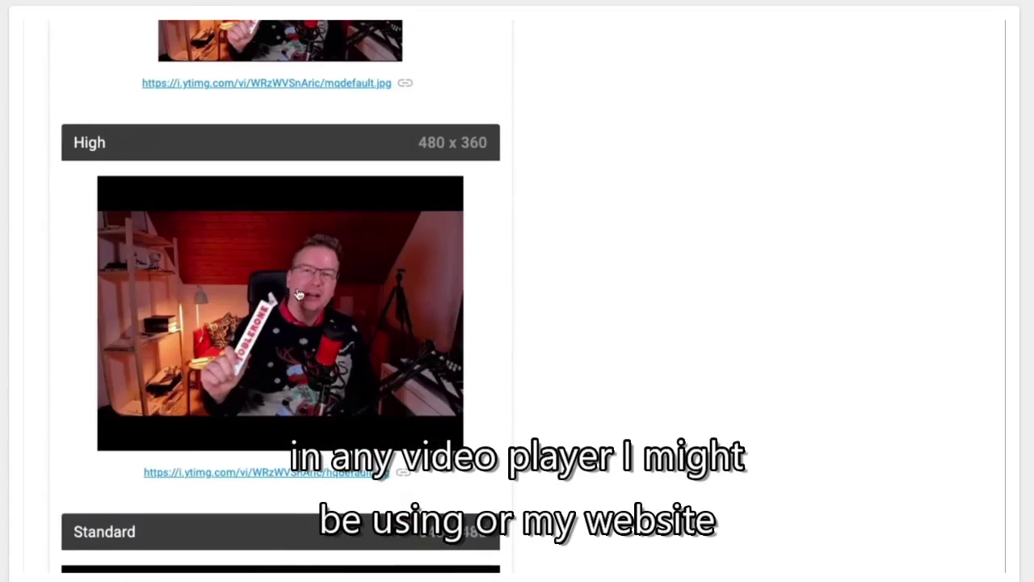
scroll(338, 340, down, 6)
scroll(313, 355, up, 20)
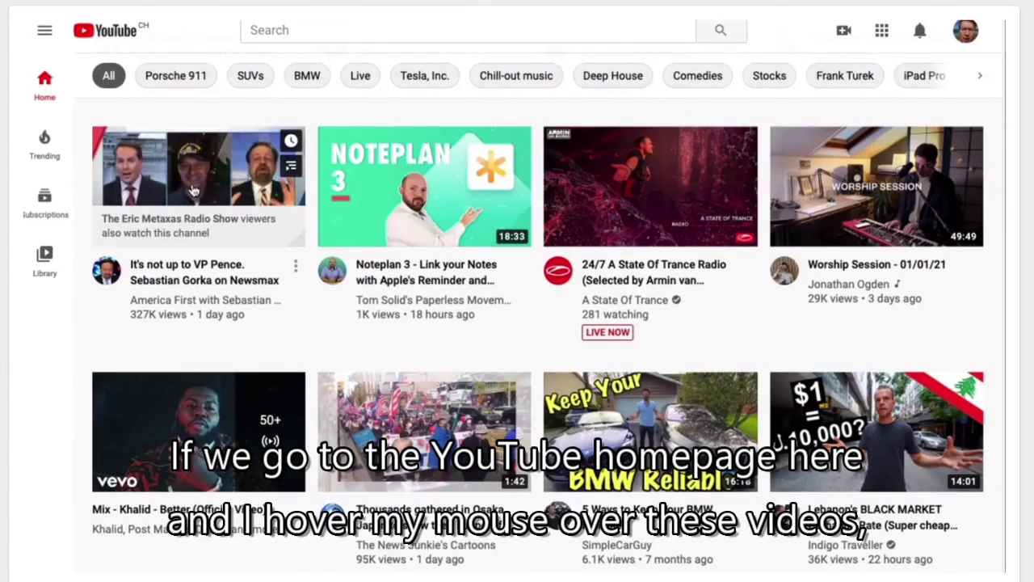
- Preview recommended videos on the YouTube homepage grid beside the inspector's empty drop area
mouse_move(413, 187)
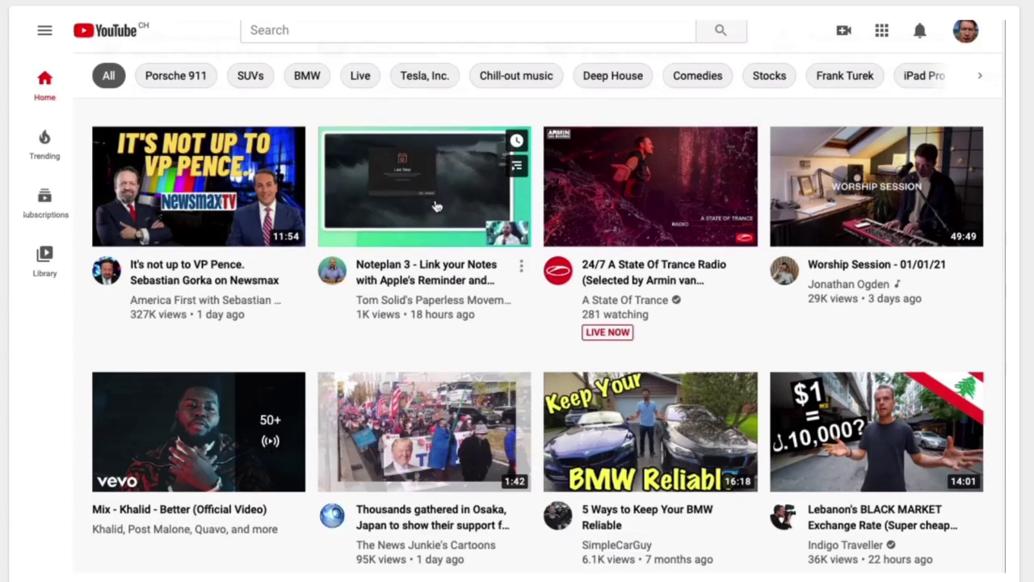
mouse_move(442, 388)
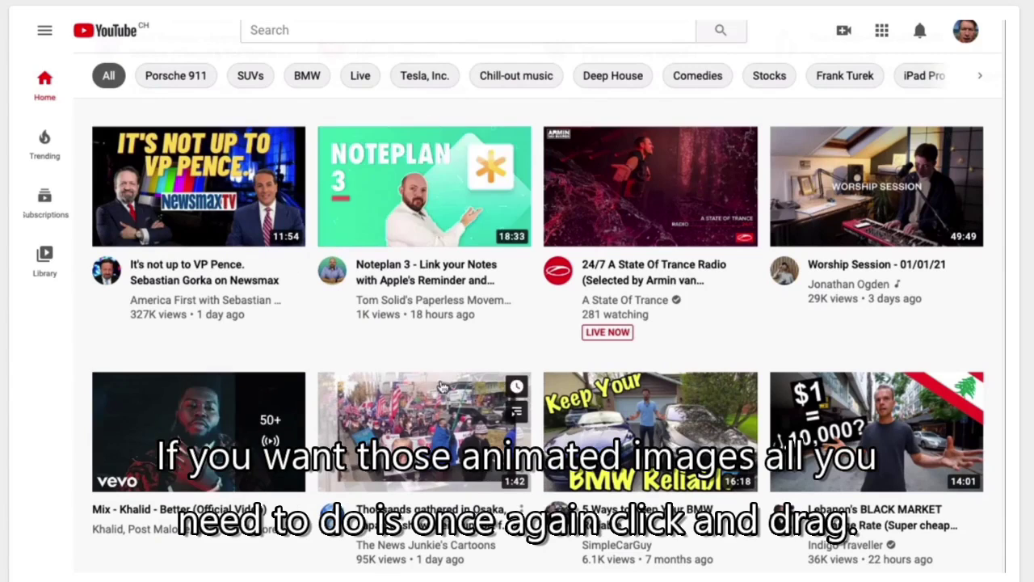
mouse_move(444, 243)
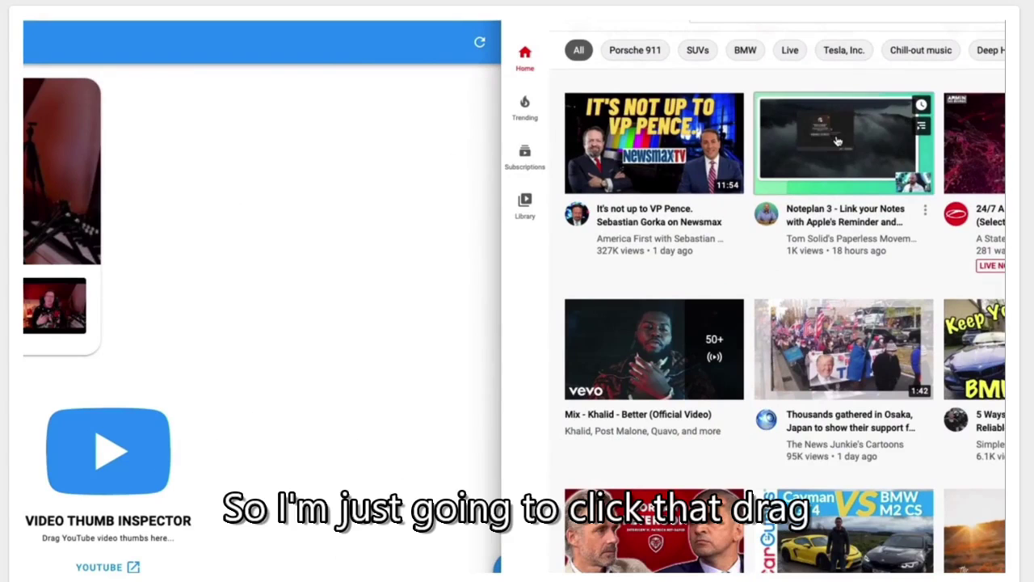
- Add the NotePlan 3 video and review its sizes down to the 320 x 130 Animated Image
drag(743, 146, 318, 174)
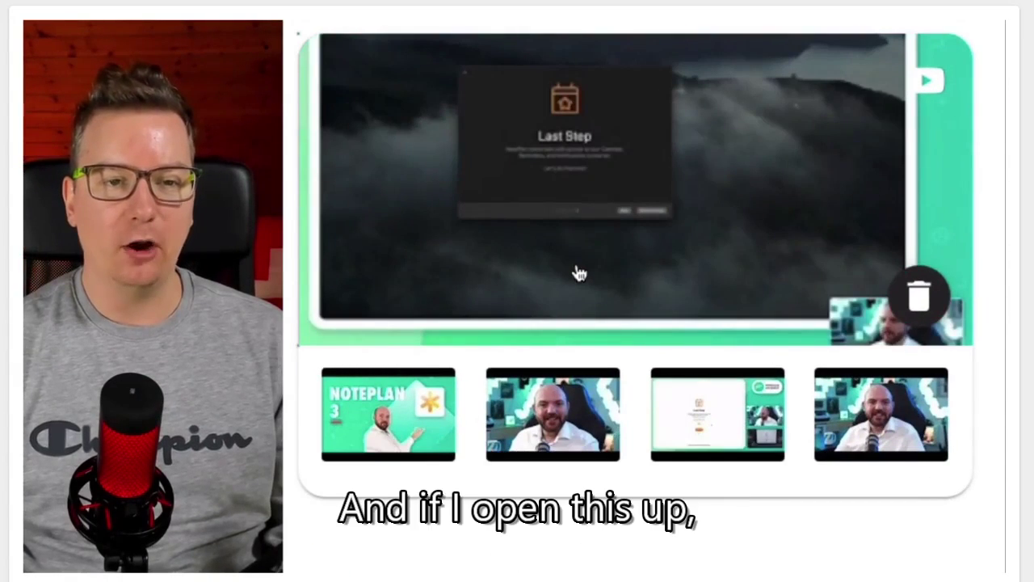
click(580, 273)
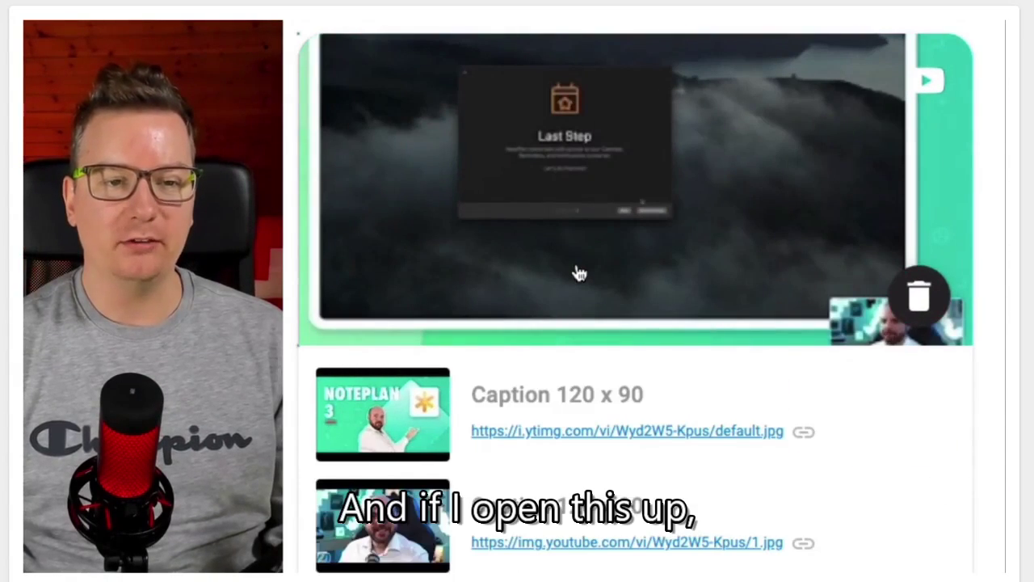
scroll(570, 272, down, 4)
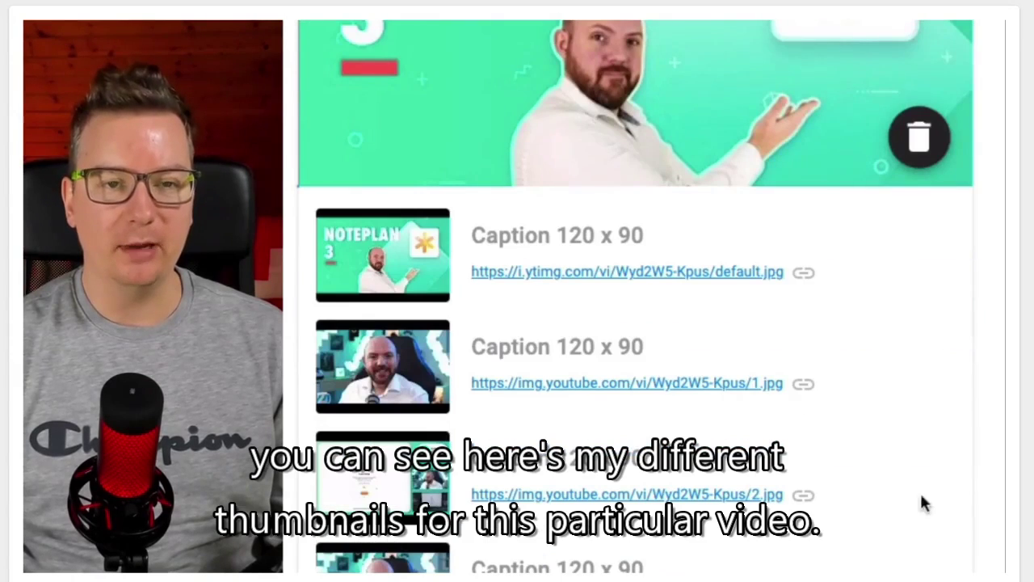
scroll(582, 218, down, 7)
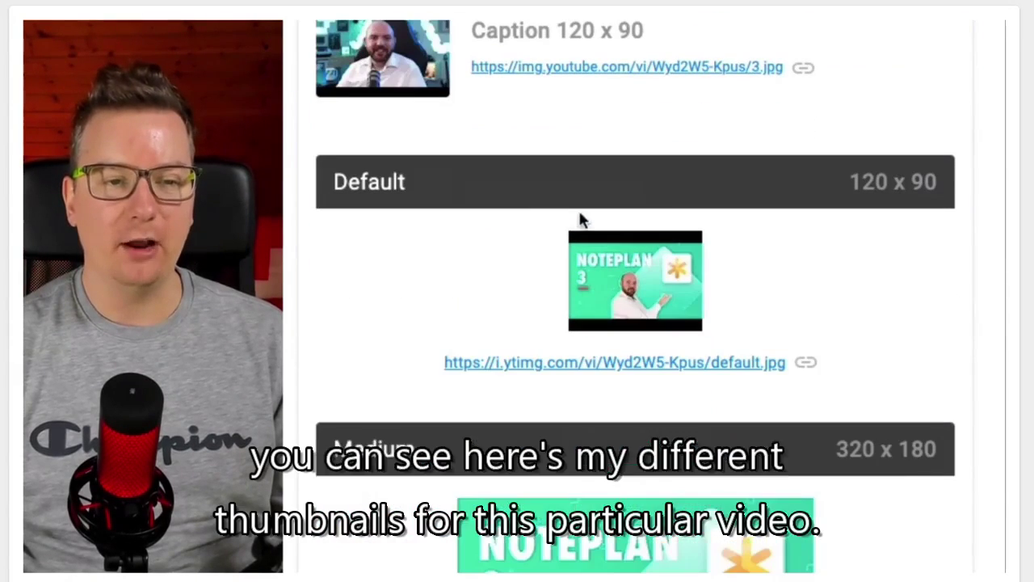
scroll(439, 235, down, 3)
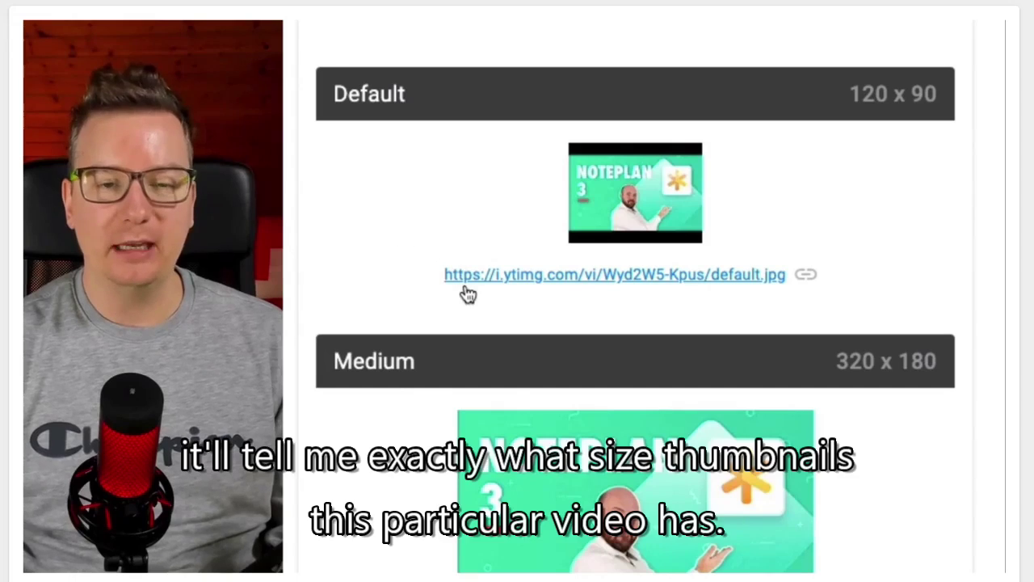
scroll(543, 412, down, 5)
scroll(570, 485, down, 3)
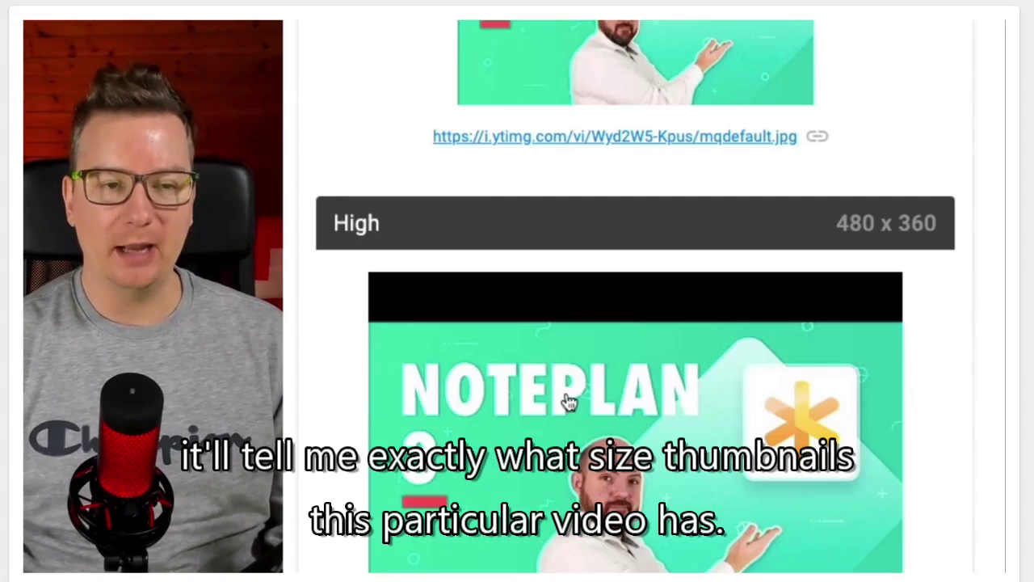
scroll(753, 384, down, 4)
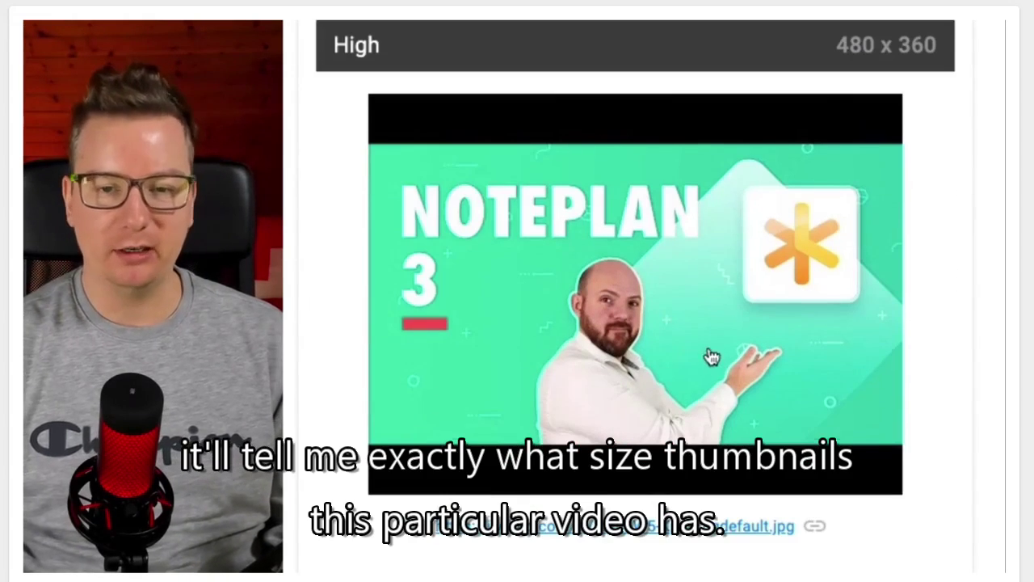
scroll(703, 357, down, 7)
scroll(699, 556, down, 4)
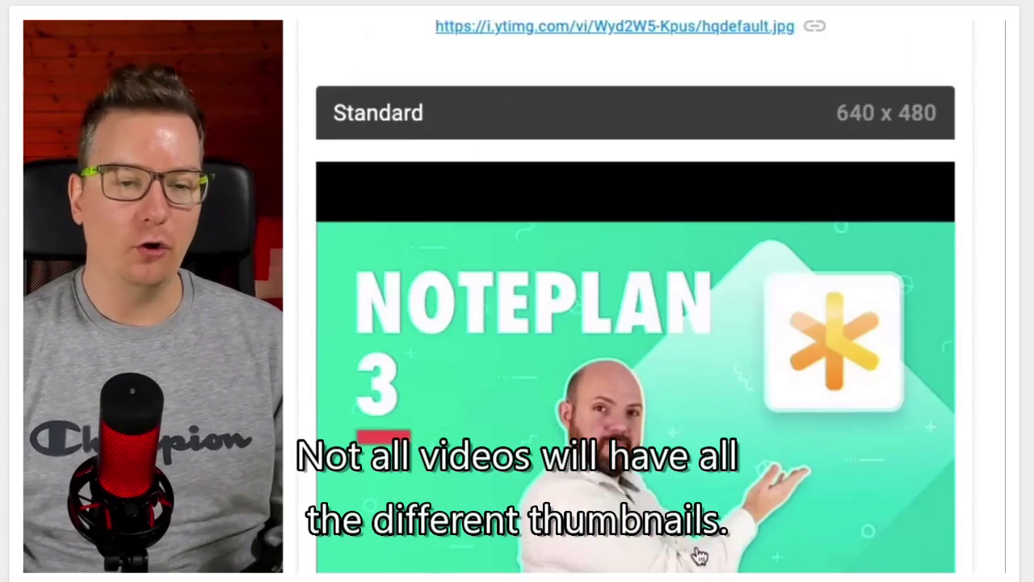
scroll(700, 556, down, 12)
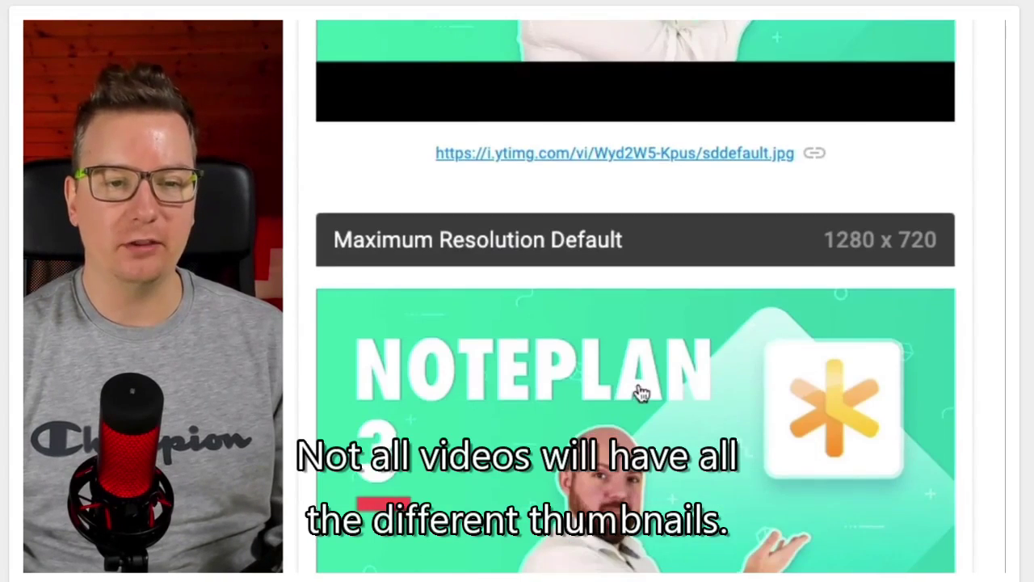
scroll(641, 392, down, 4)
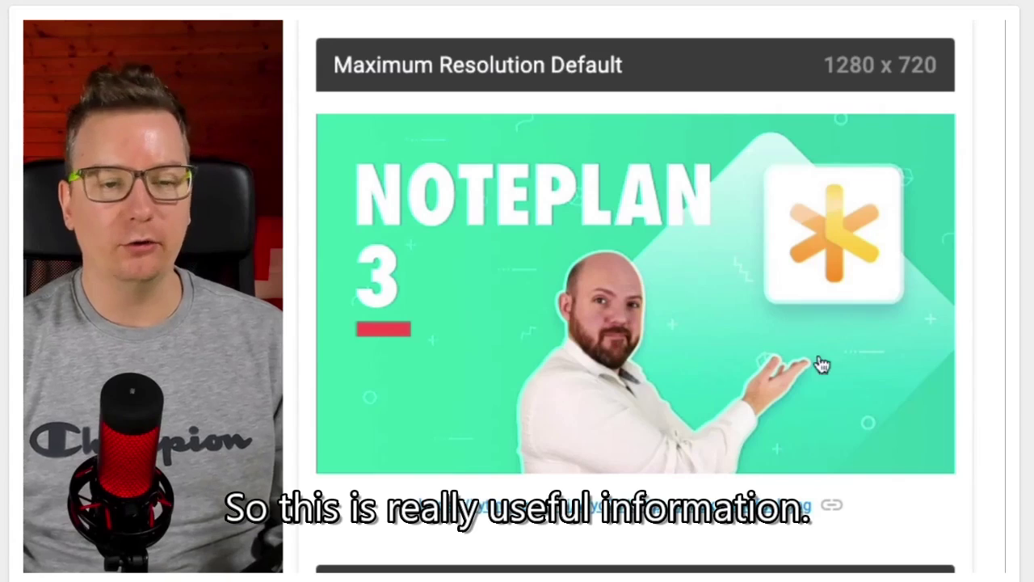
scroll(650, 436, down, 4)
scroll(445, 423, down, 2)
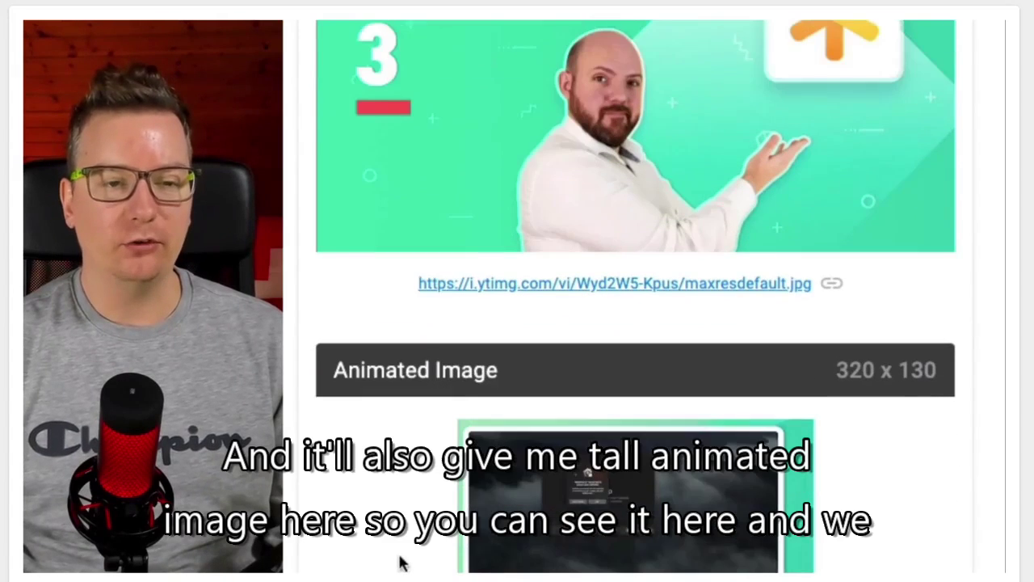
scroll(388, 402, down, 3)
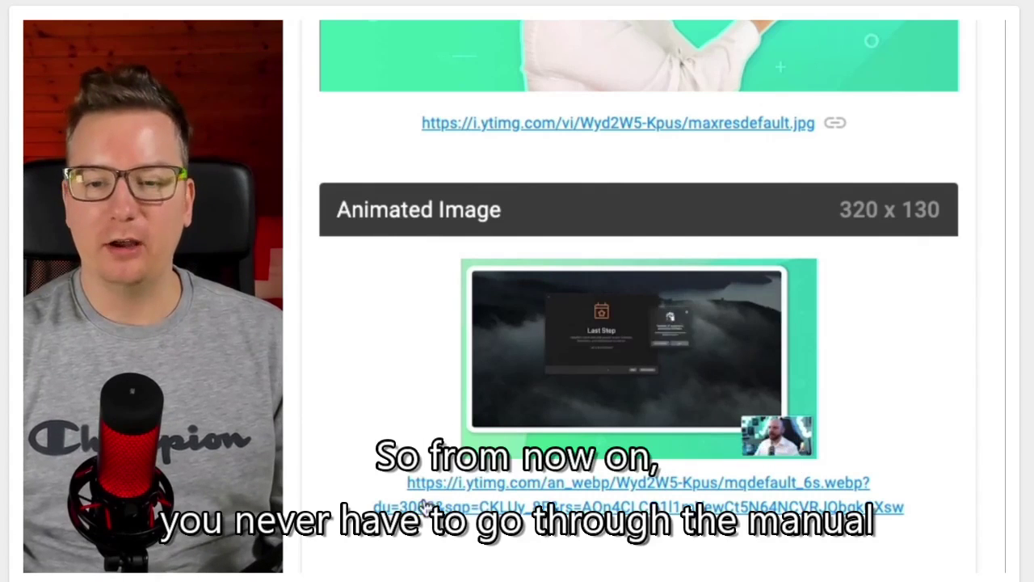
scroll(429, 500, up, 15)
scroll(426, 505, up, 5)
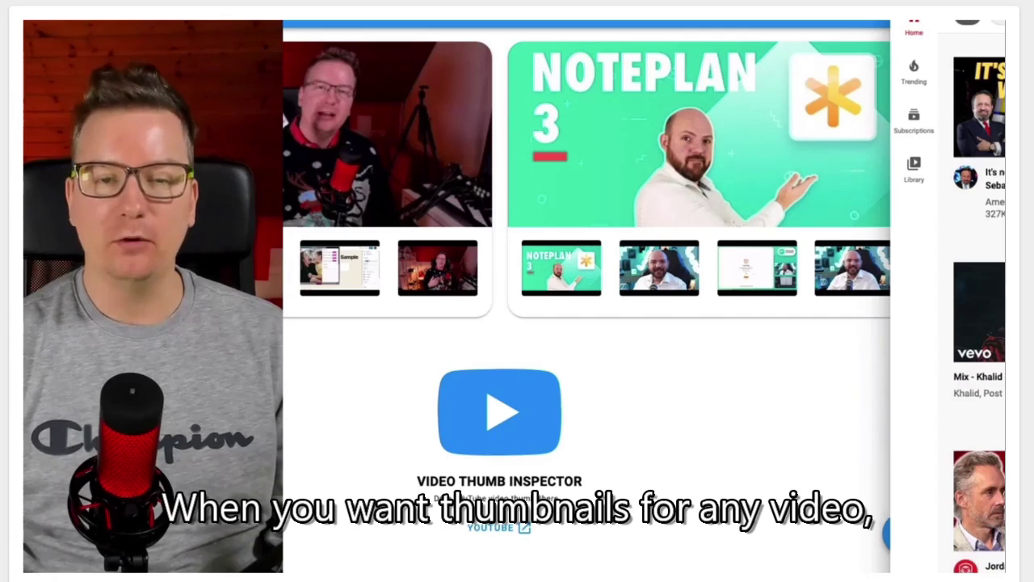
- Find the UNCENSORED interview video in the YouTube grid and drop it into the inspector
scroll(785, 415, down, 2)
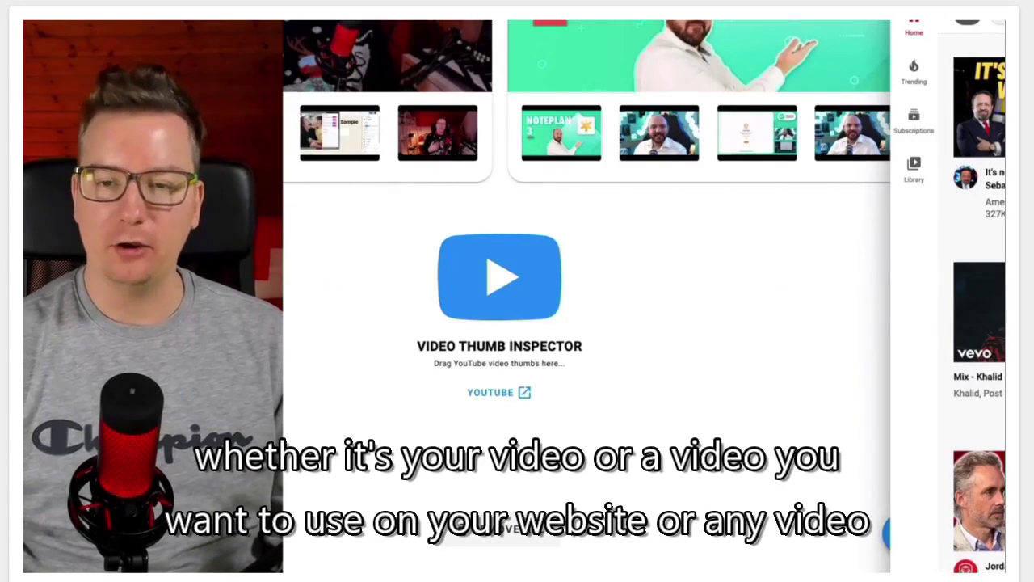
scroll(979, 303, down, 3)
scroll(979, 347, down, 5)
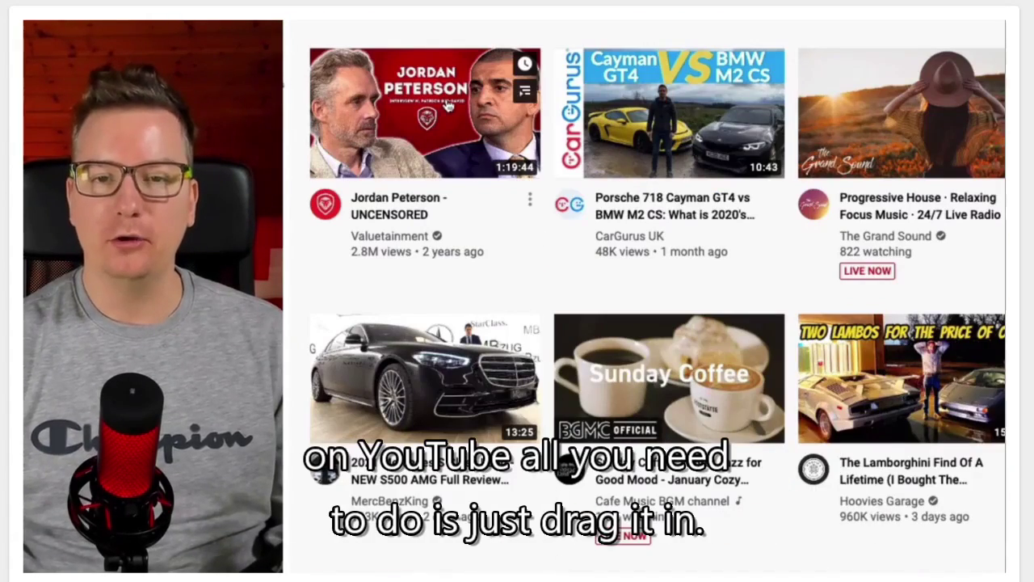
drag(434, 119, 409, 323)
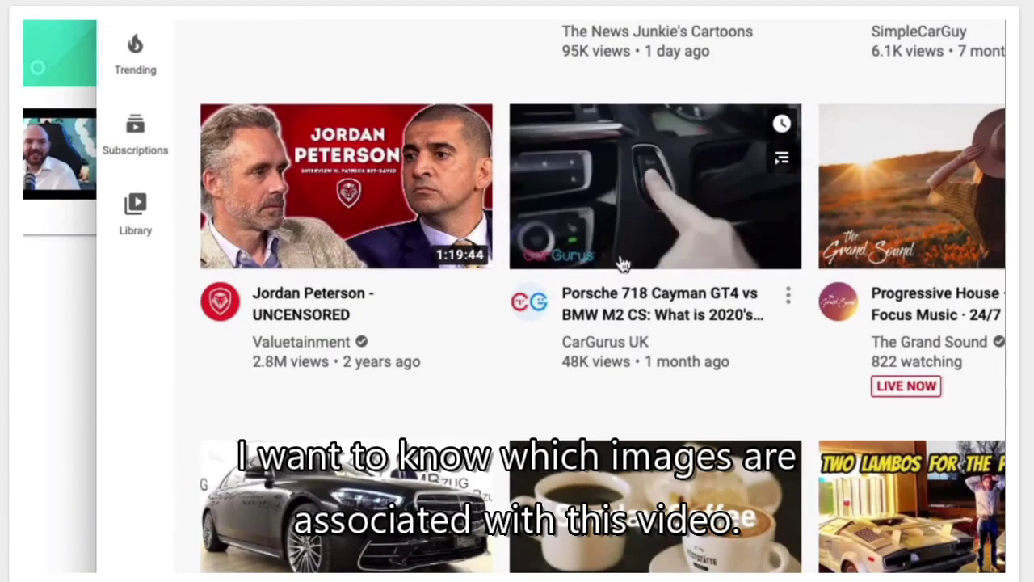
- Add the Cayman GT4 vs BMW M2 CS video and expand its card to list every thumbnail size
drag(622, 264, 141, 279)
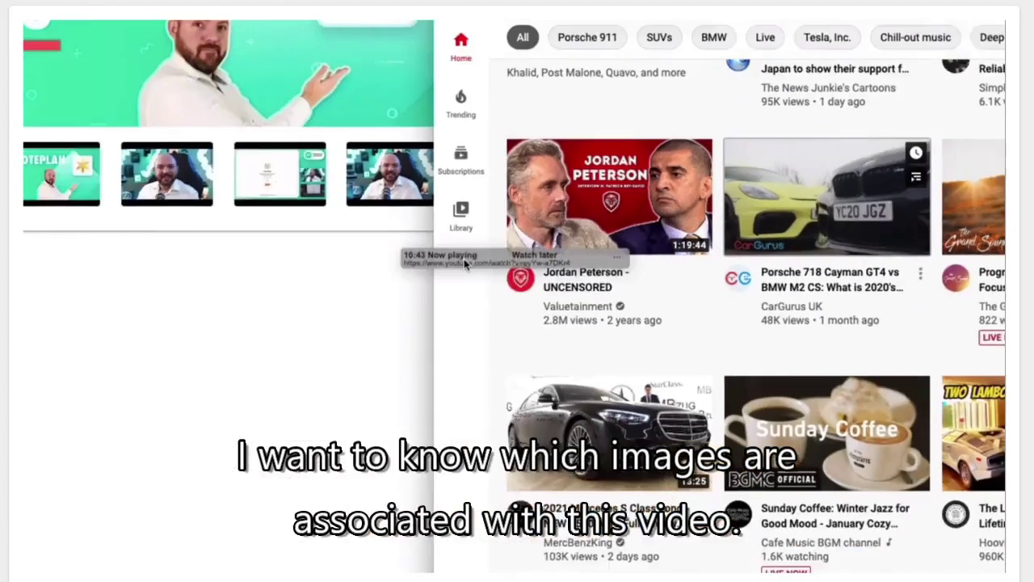
drag(464, 263, 434, 336)
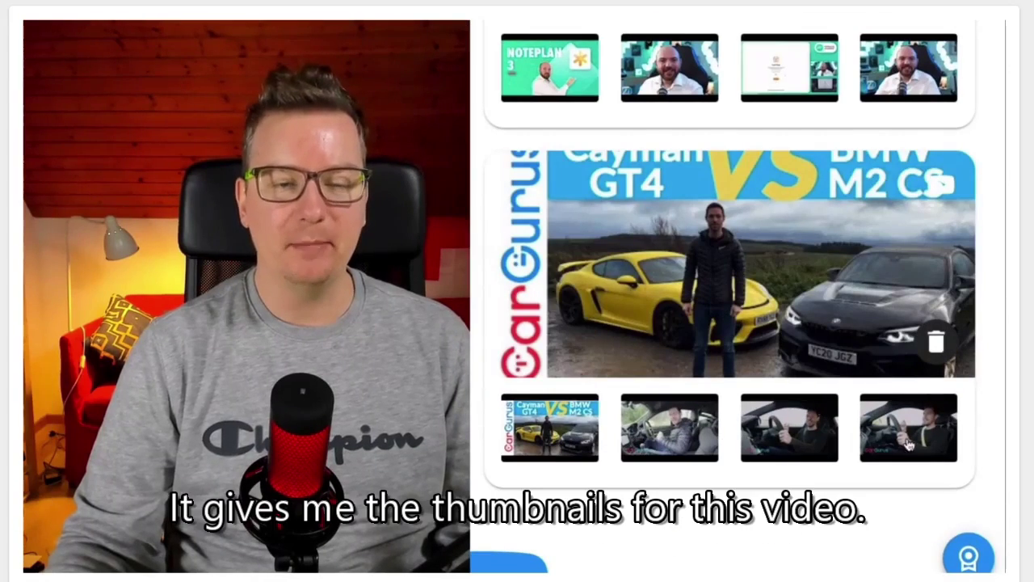
click(795, 269)
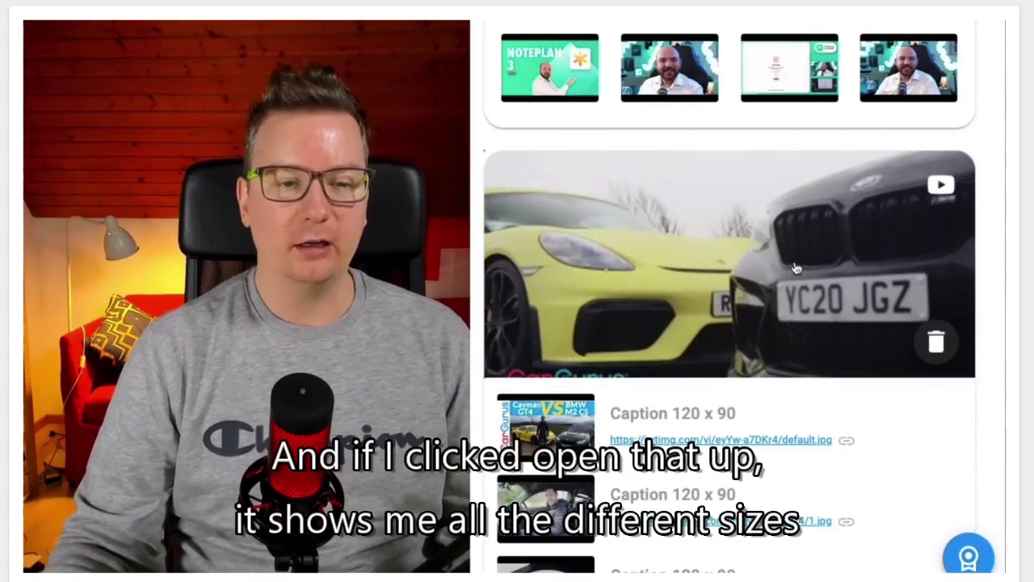
scroll(795, 269, down, 10)
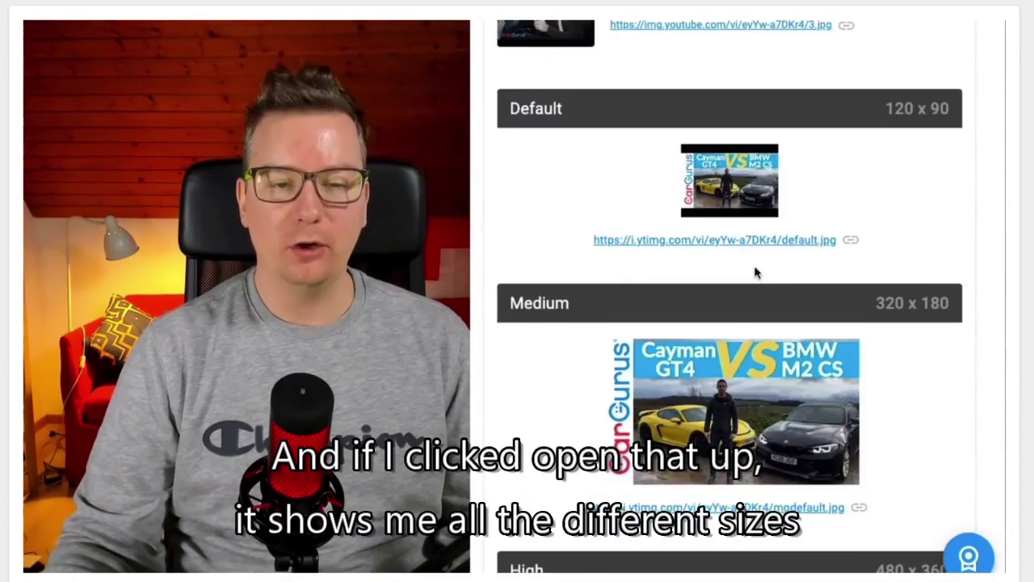
scroll(754, 273, down, 6)
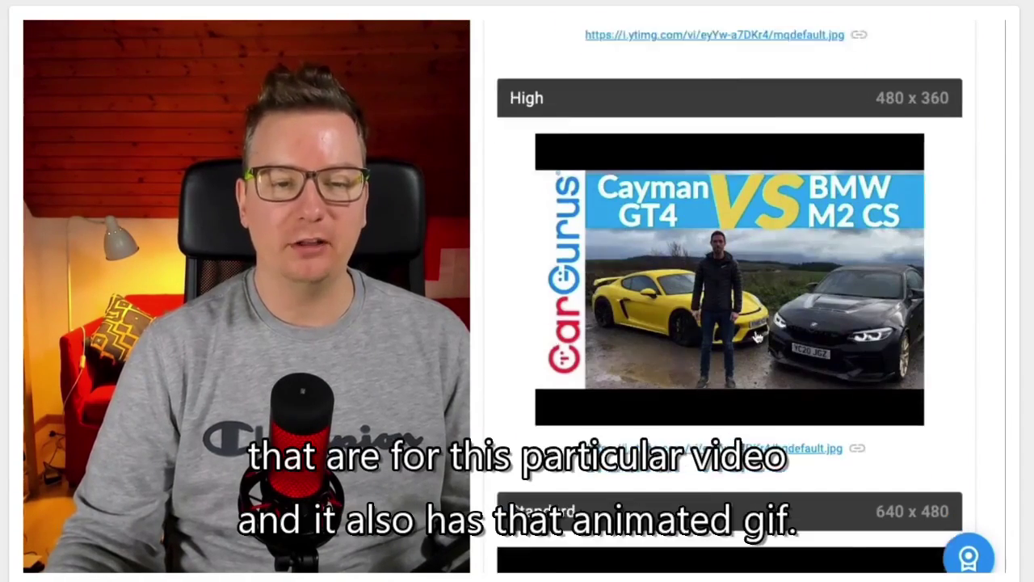
scroll(757, 337, down, 15)
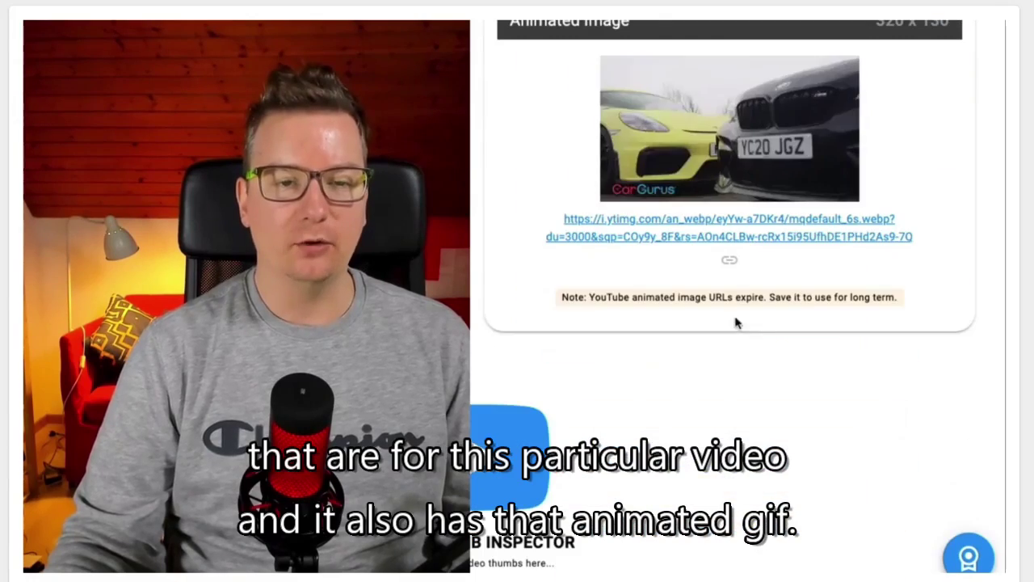
scroll(735, 324, up, 20)
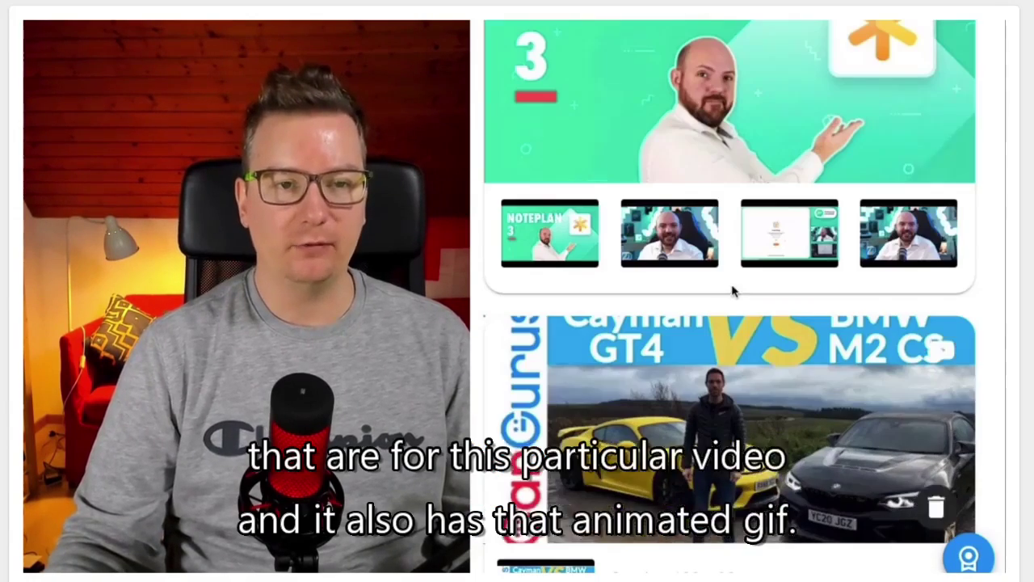
mouse_move(706, 364)
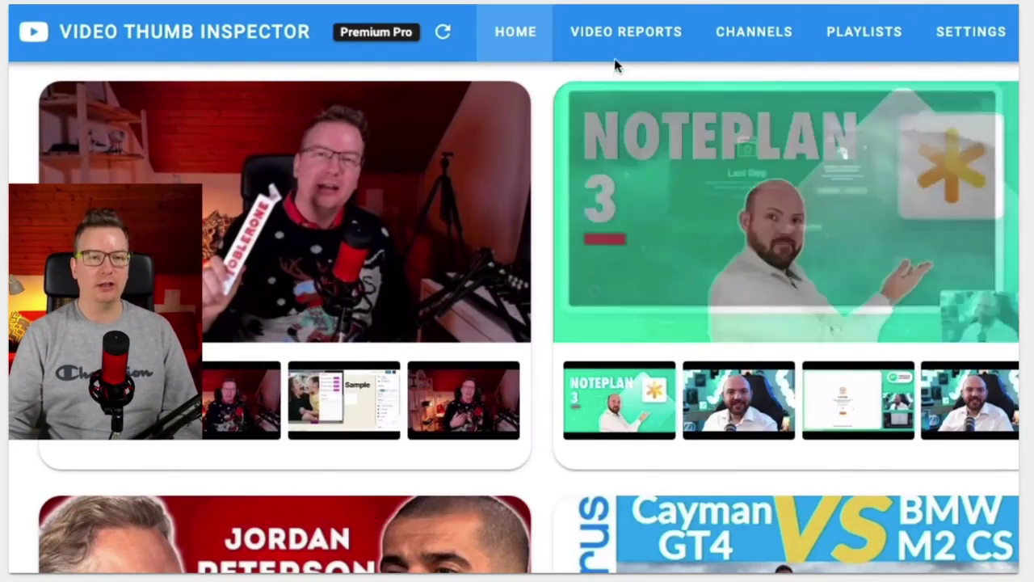
- Switch to the Video Reports page
click(617, 50)
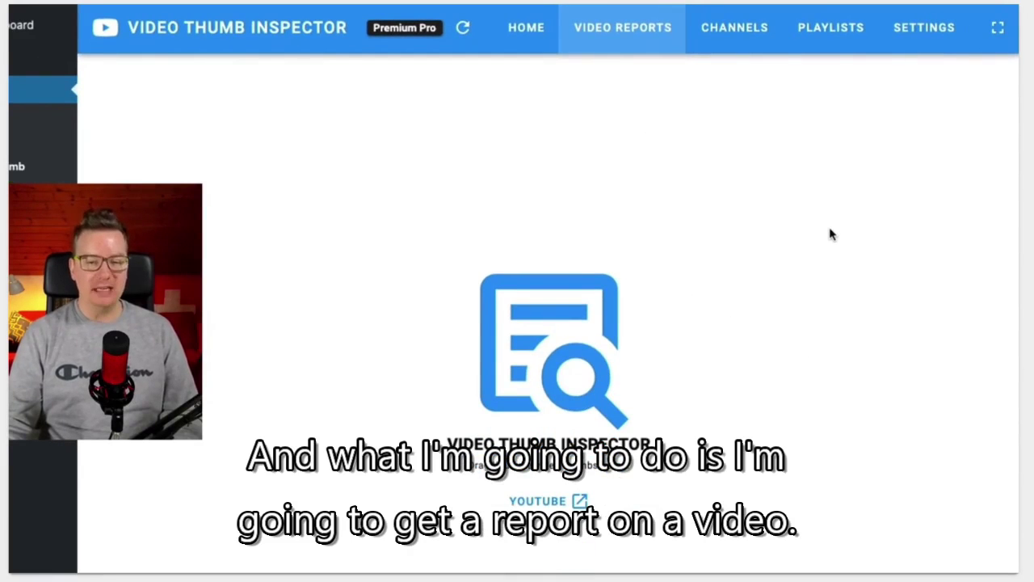
- Drop the No More Mr Nice Guy interview from the Valuetainment page to generate its report (73,337 views)
scroll(871, 315, down, 5)
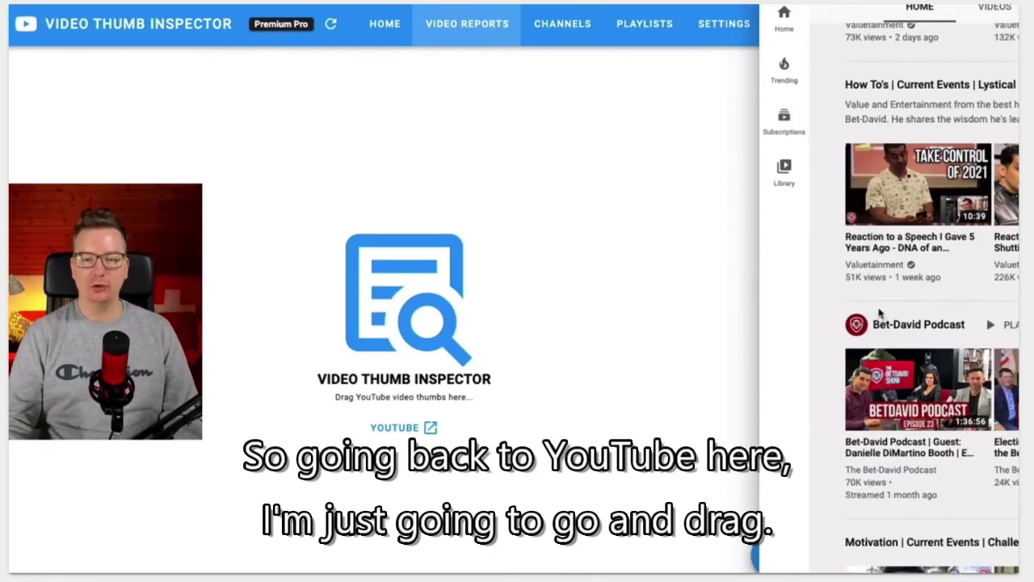
scroll(871, 315, up, 5)
scroll(871, 315, down, 2)
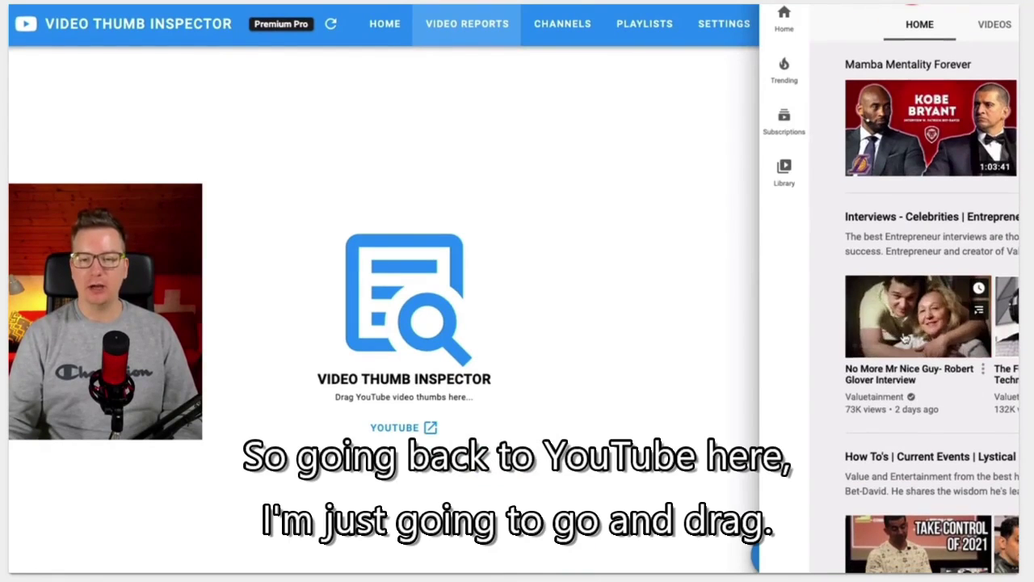
scroll(929, 323, up, 3)
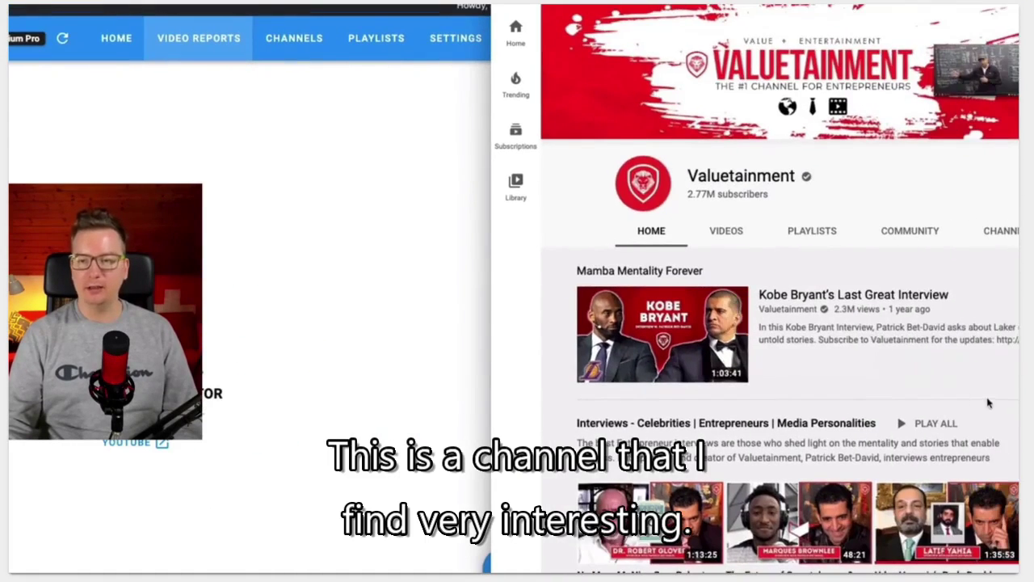
scroll(1010, 387, down, 2)
scroll(926, 398, down, 3)
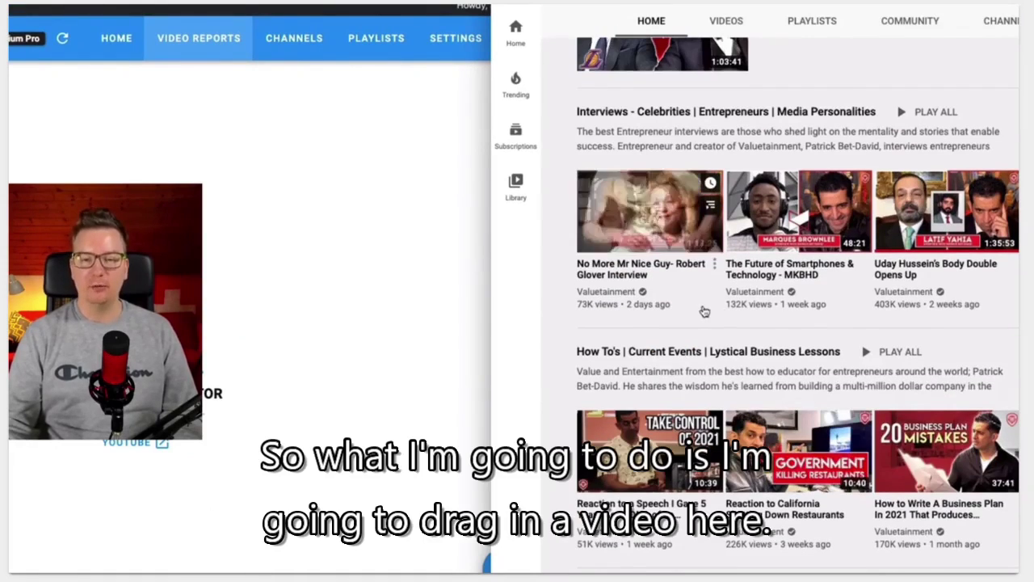
drag(656, 220, 333, 199)
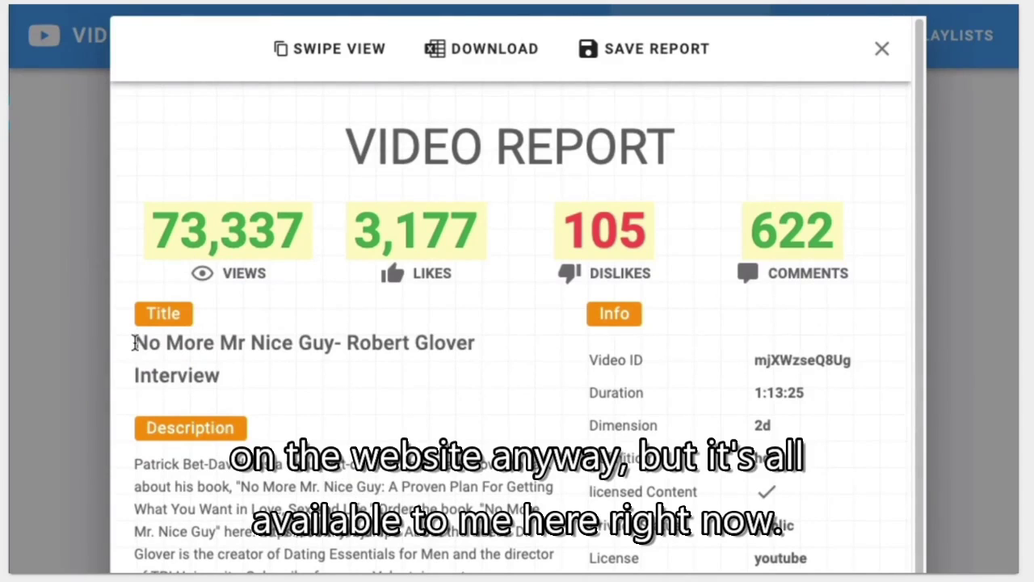
drag(134, 342, 266, 343)
click(219, 370)
scroll(228, 379, down, 1)
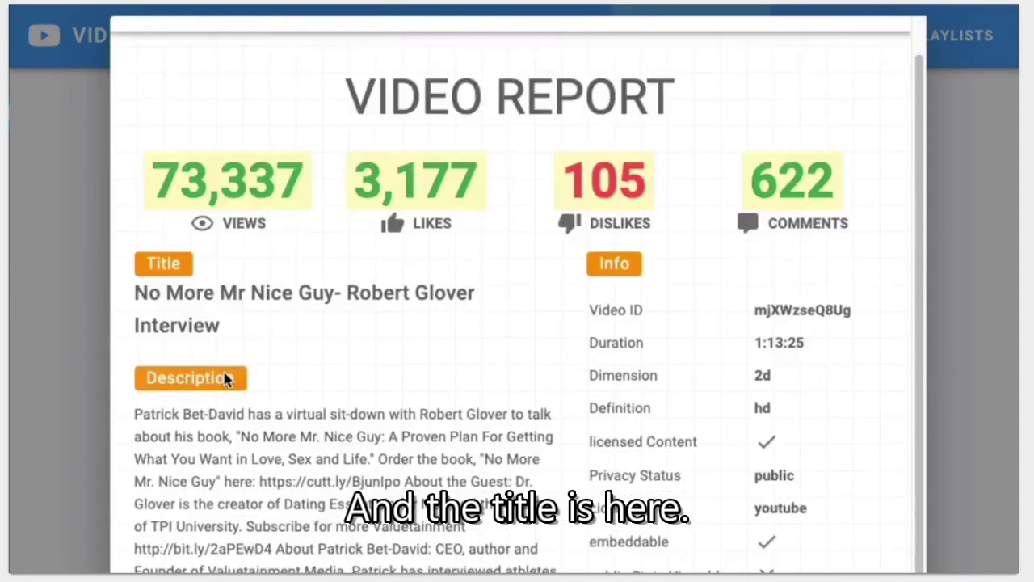
scroll(227, 380, down, 3)
drag(137, 242, 549, 561)
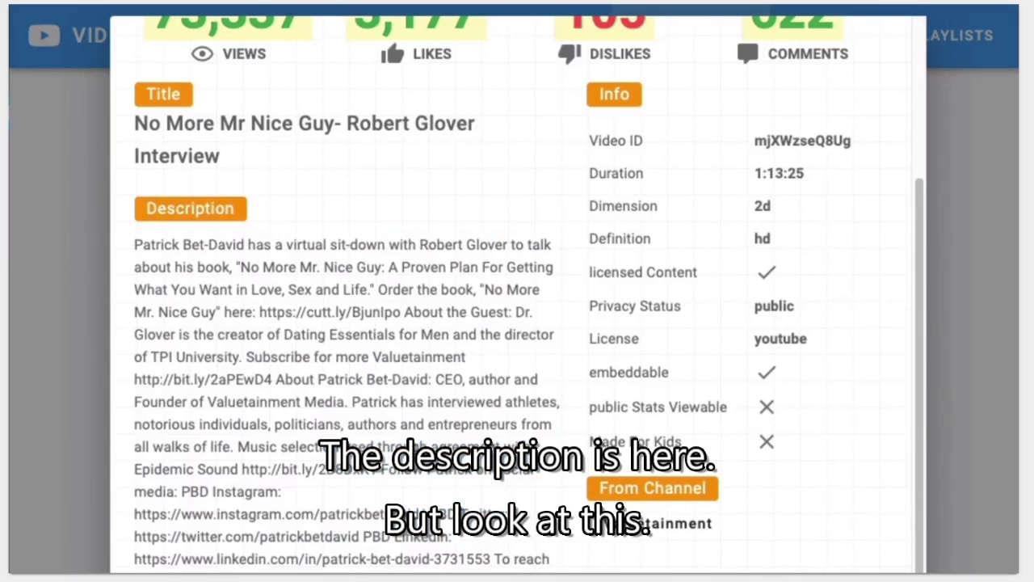
scroll(190, 282, down, 7)
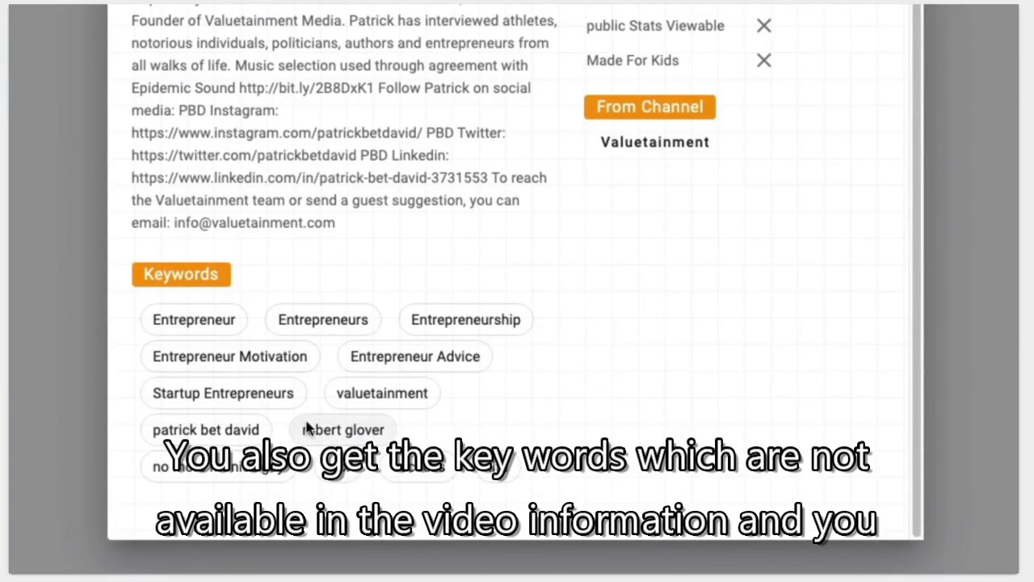
scroll(429, 335, up, 4)
scroll(815, 276, up, 5)
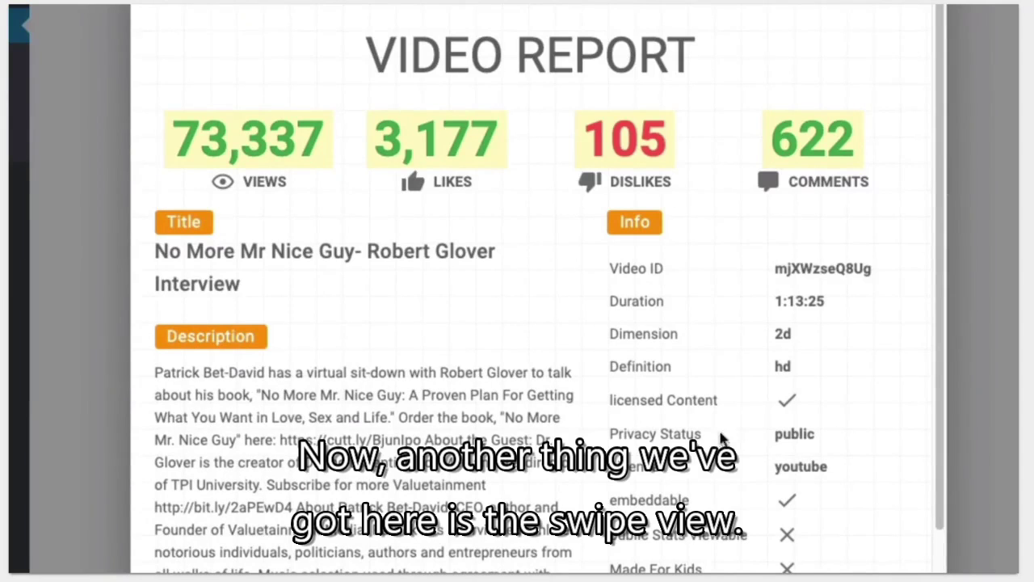
scroll(439, 219, up, 2)
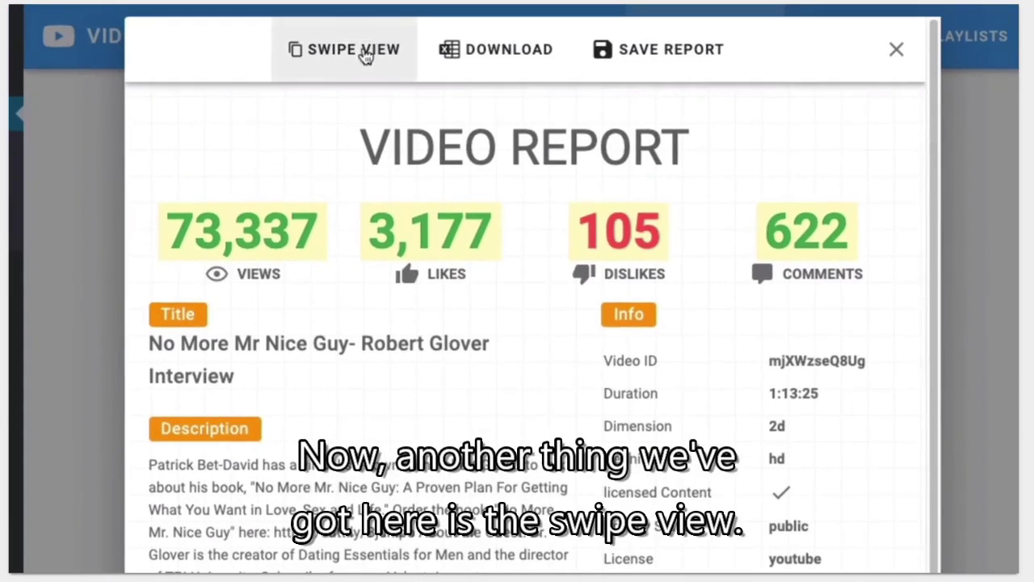
- Turn on Swipe View and select the full Title and Keywords text in the report
click(358, 50)
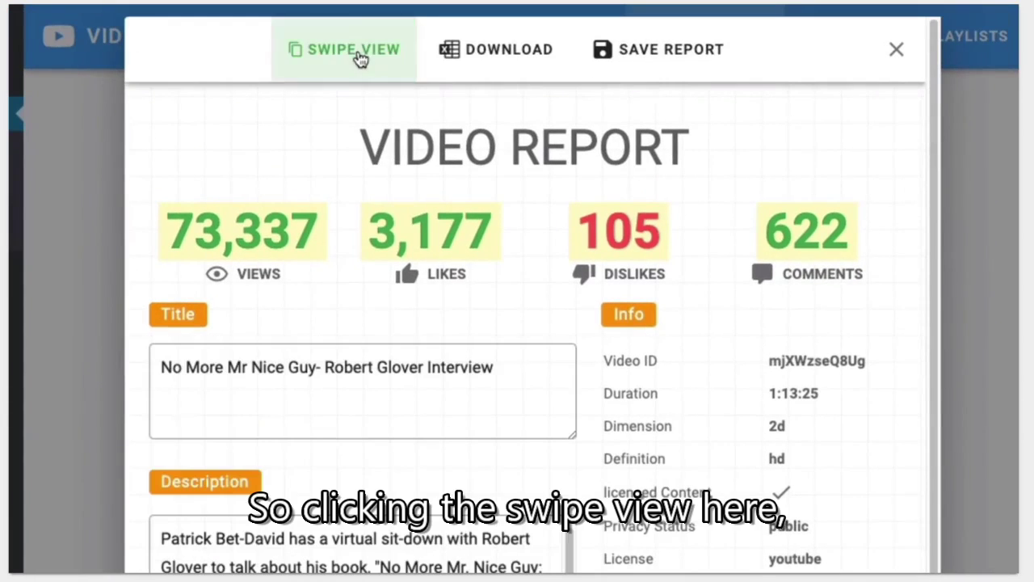
triple_click(354, 370)
scroll(376, 541, down, 3)
scroll(372, 380, down, 5)
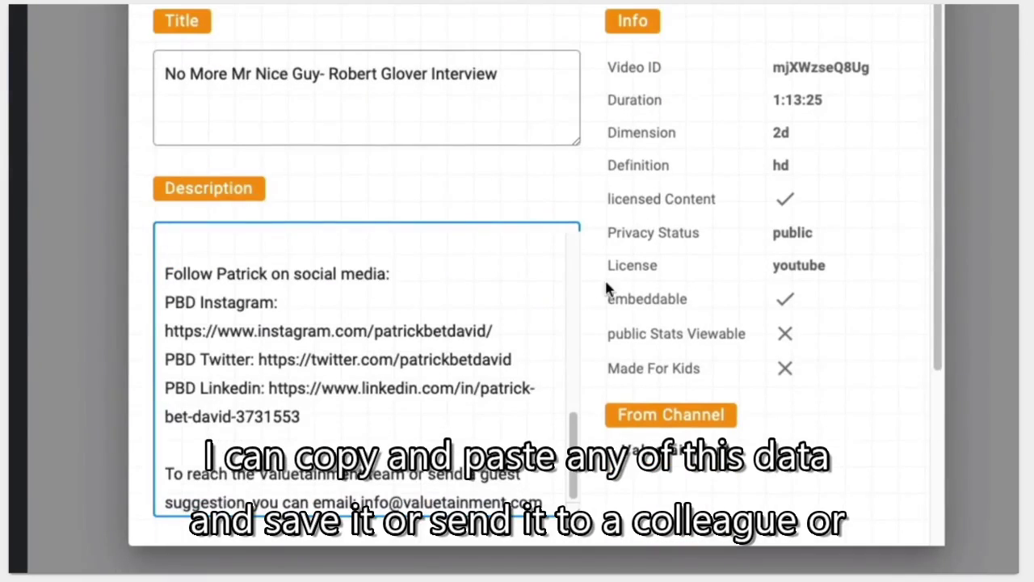
scroll(601, 277, down, 3)
triple_click(452, 420)
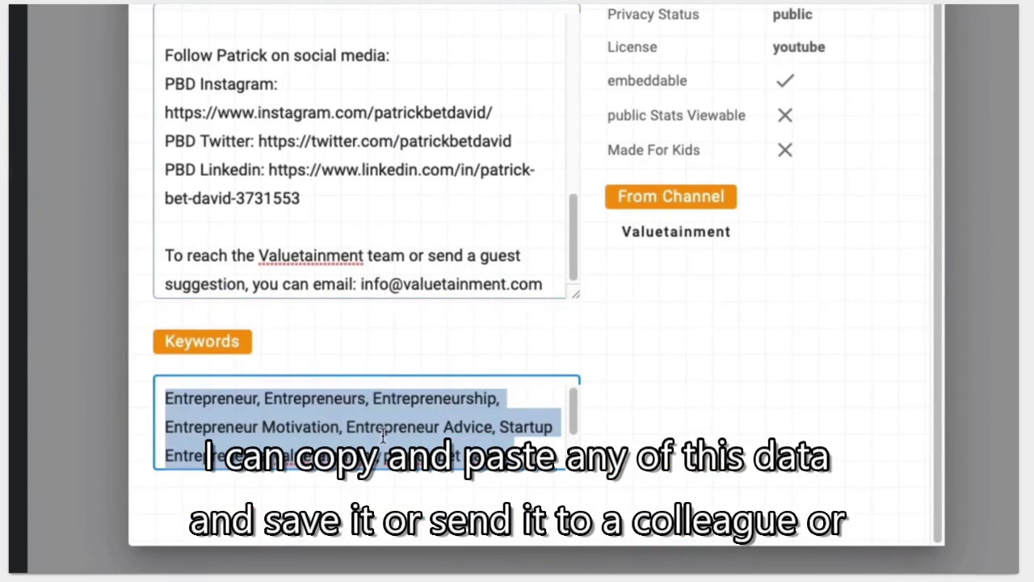
scroll(388, 431, down, 1)
scroll(409, 427, up, 1)
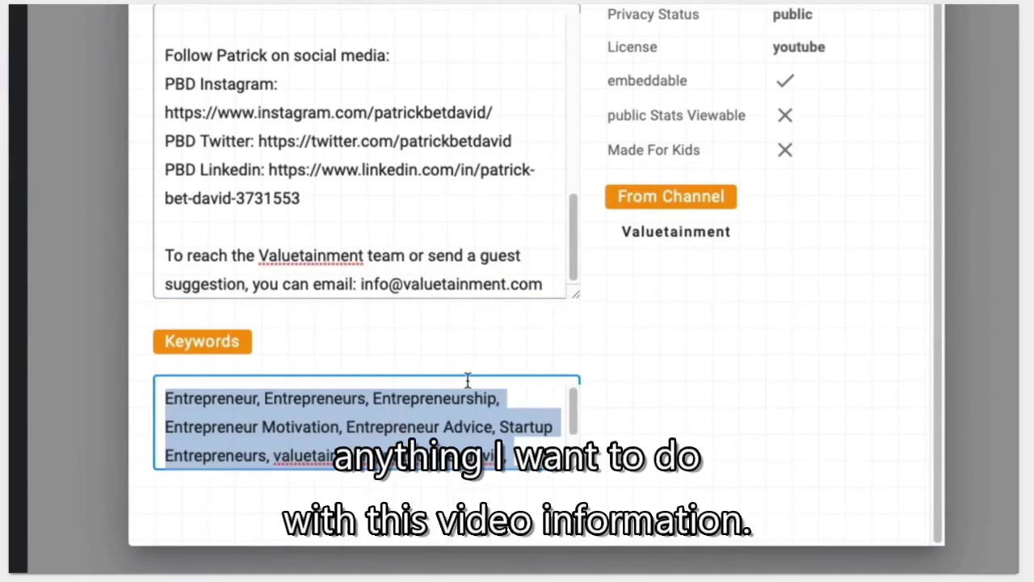
scroll(506, 342, up, 3)
scroll(501, 241, up, 2)
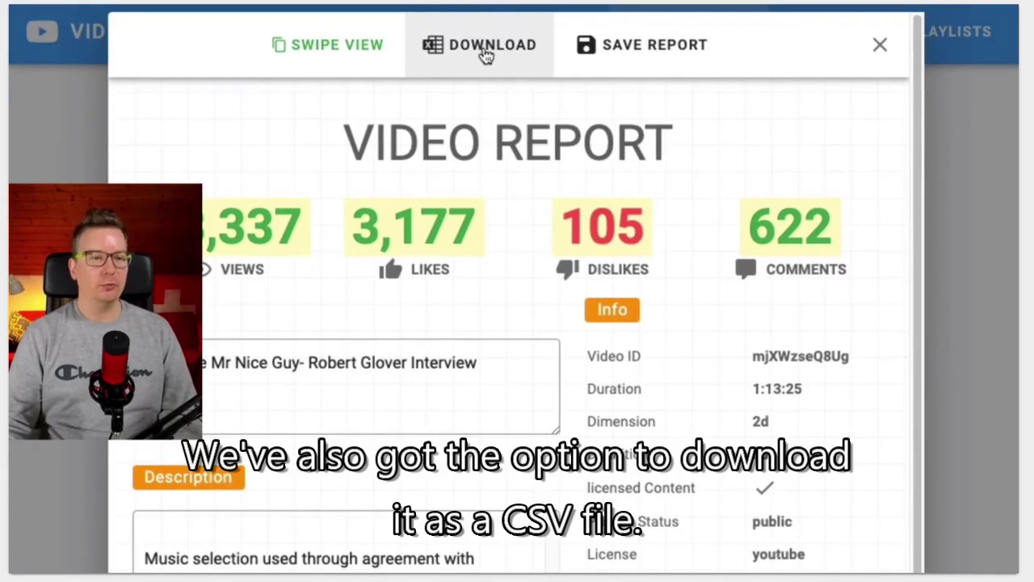
- Turn Swipe View off again
click(337, 53)
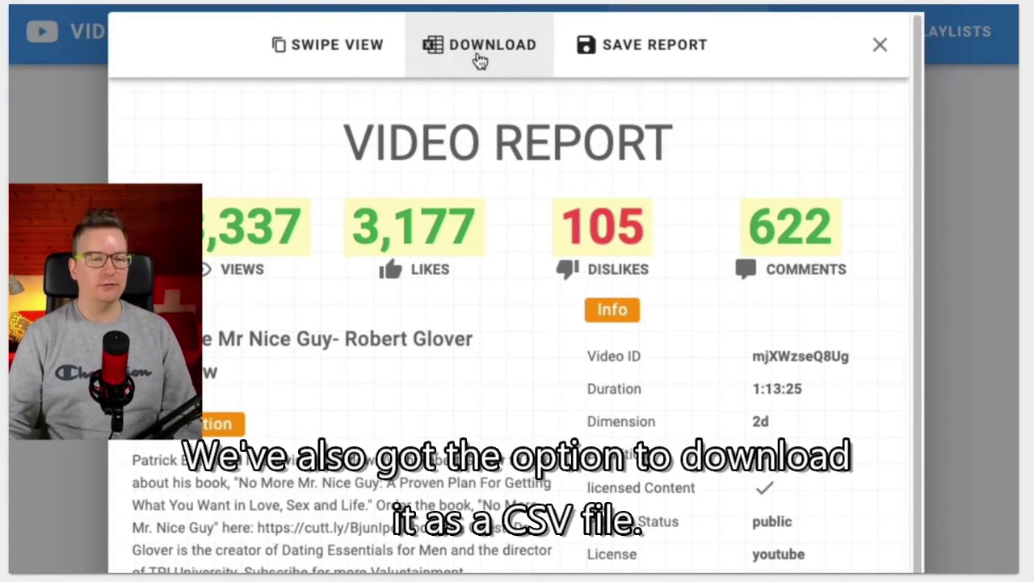
scroll(476, 376, down, 4)
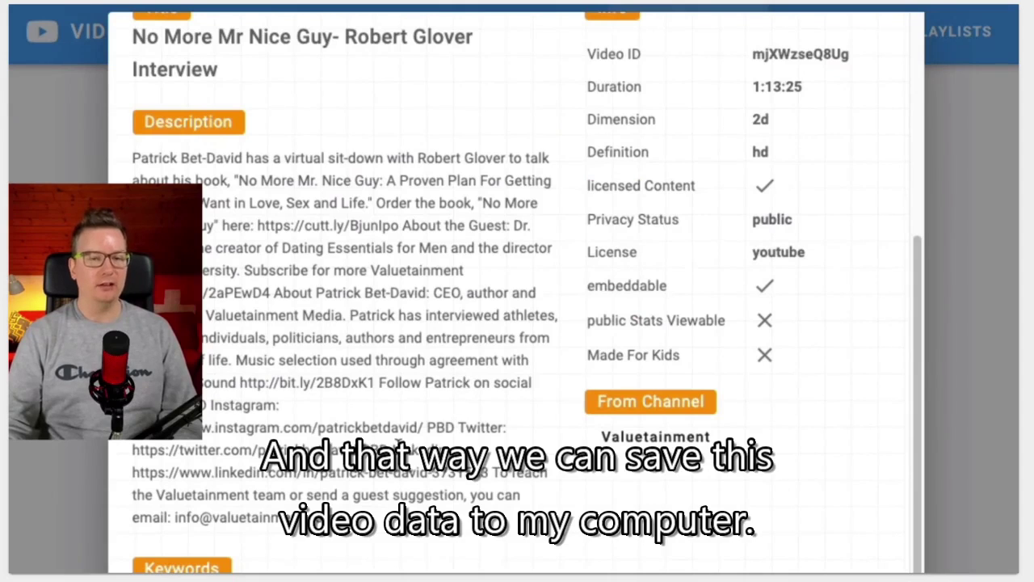
scroll(395, 414, up, 4)
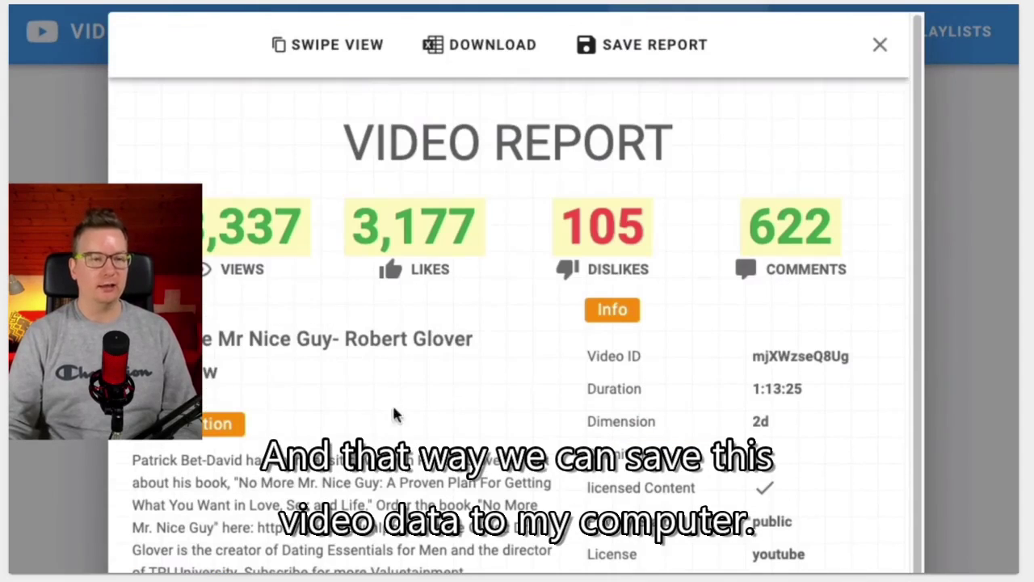
- Download the video report as a CSV into Downloads and open it
click(484, 45)
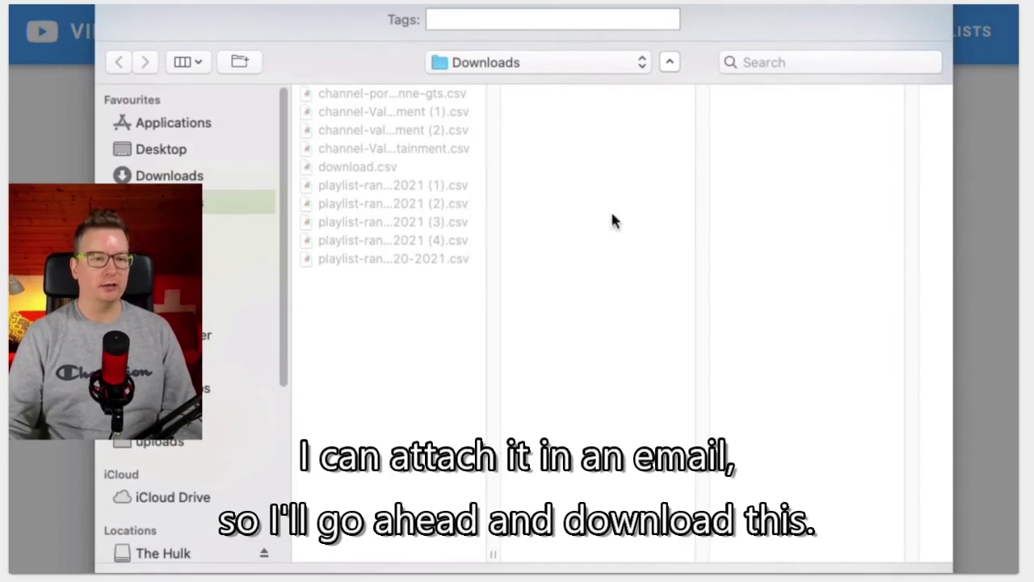
key(Return)
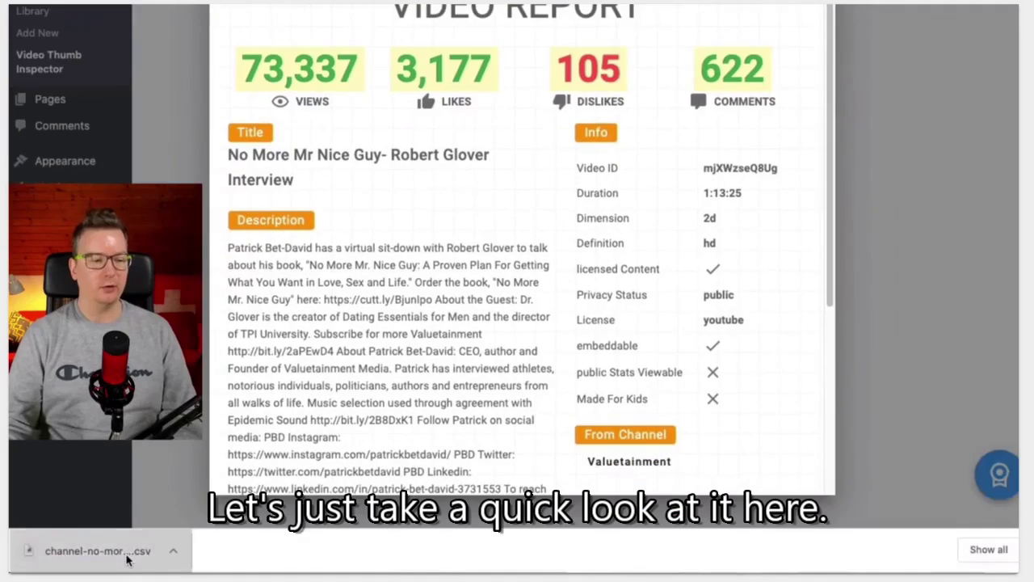
click(81, 550)
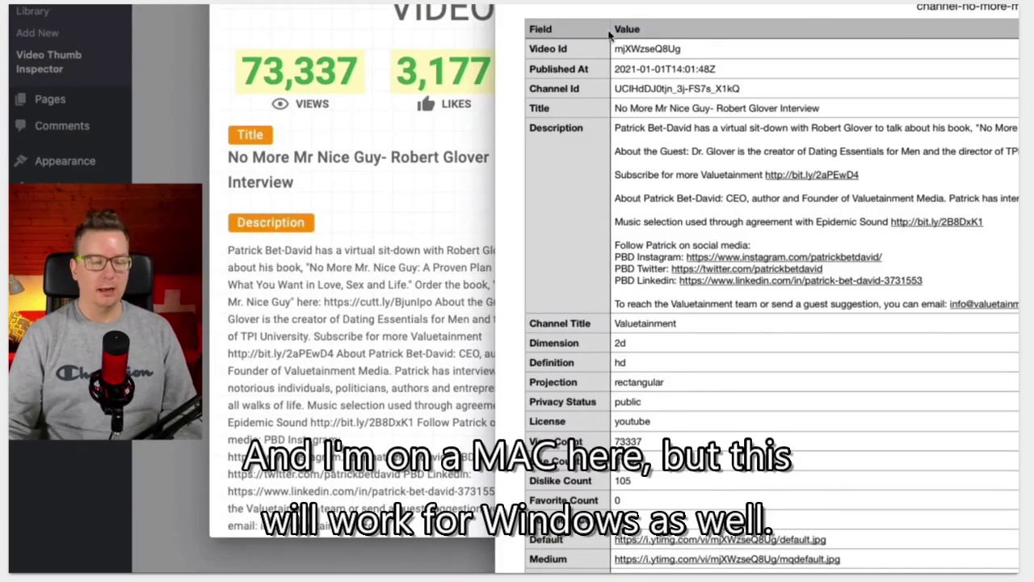
- Inspect the Field header, Description and Title cells, then review rows through 22 with the thumbnail links
click(581, 31)
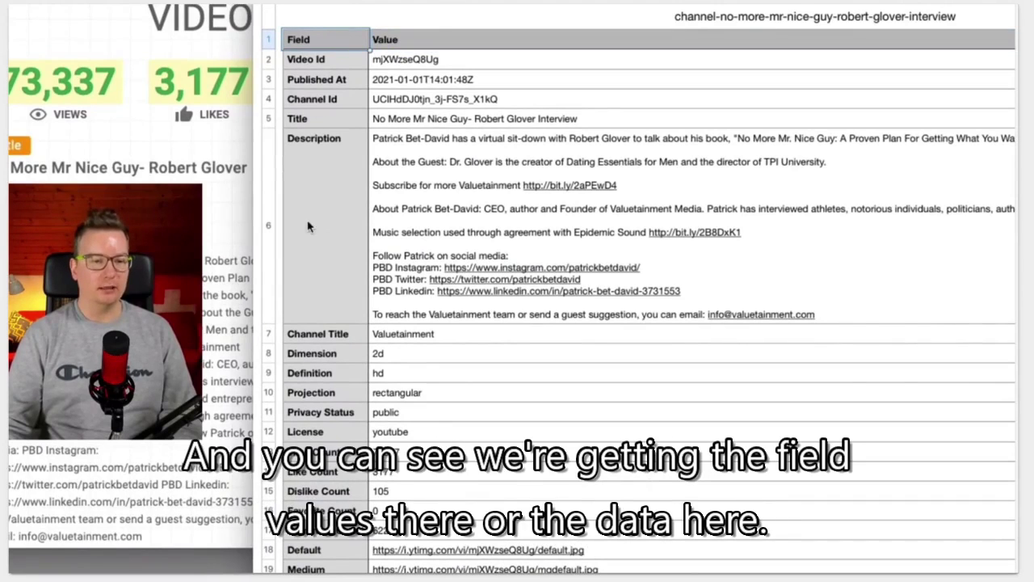
click(416, 205)
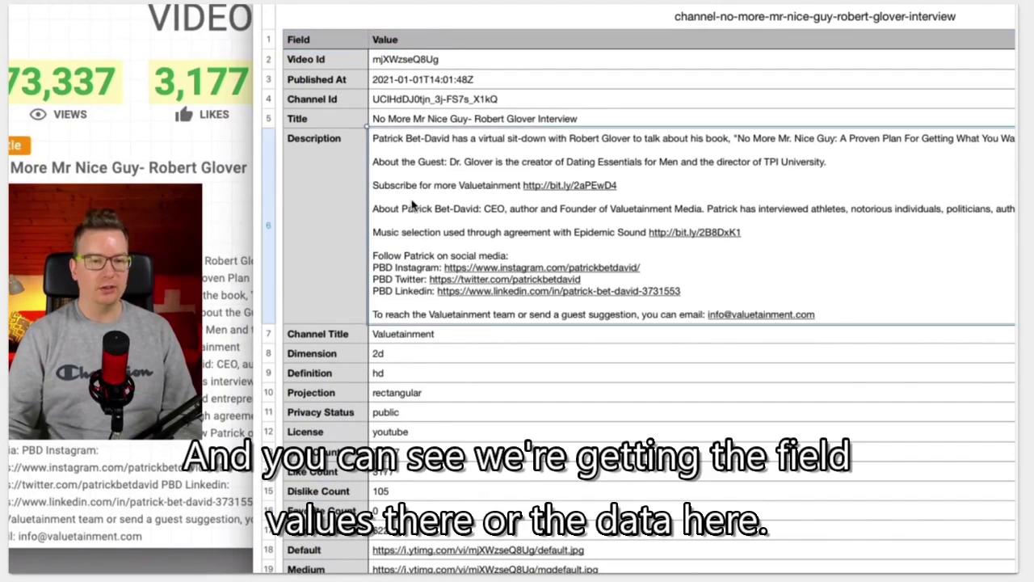
click(432, 121)
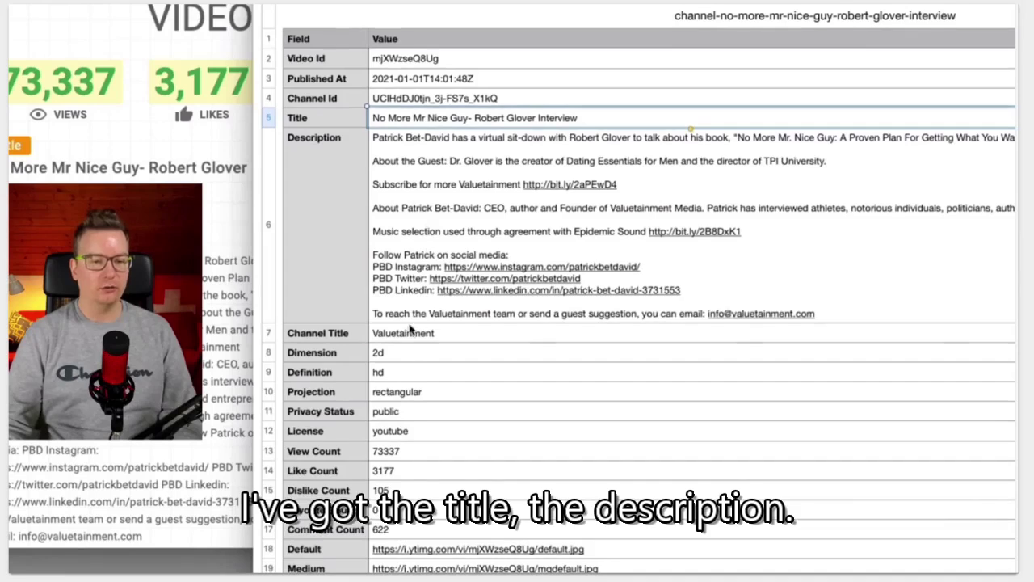
scroll(404, 283, down, 2)
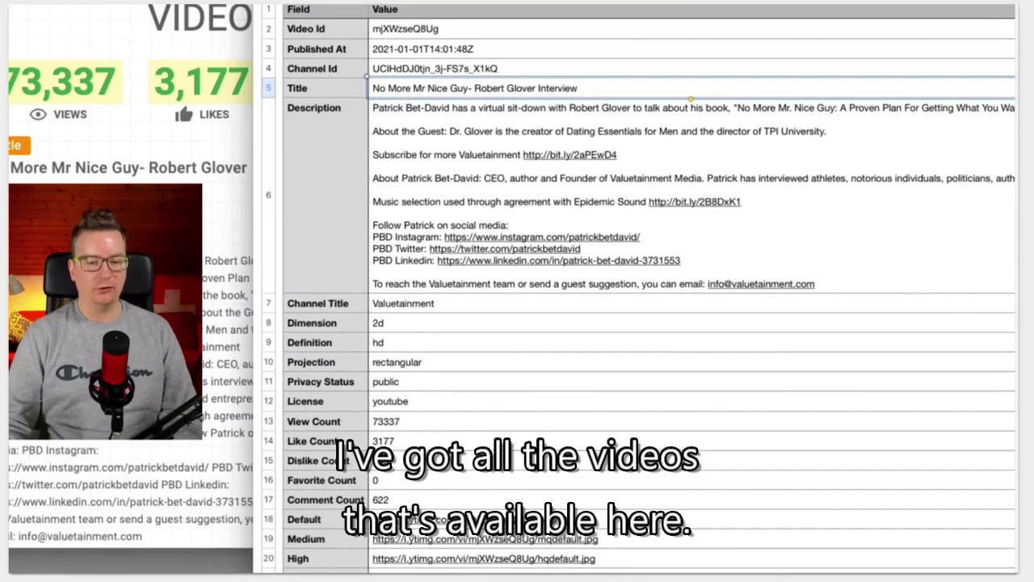
scroll(638, 289, down, 1)
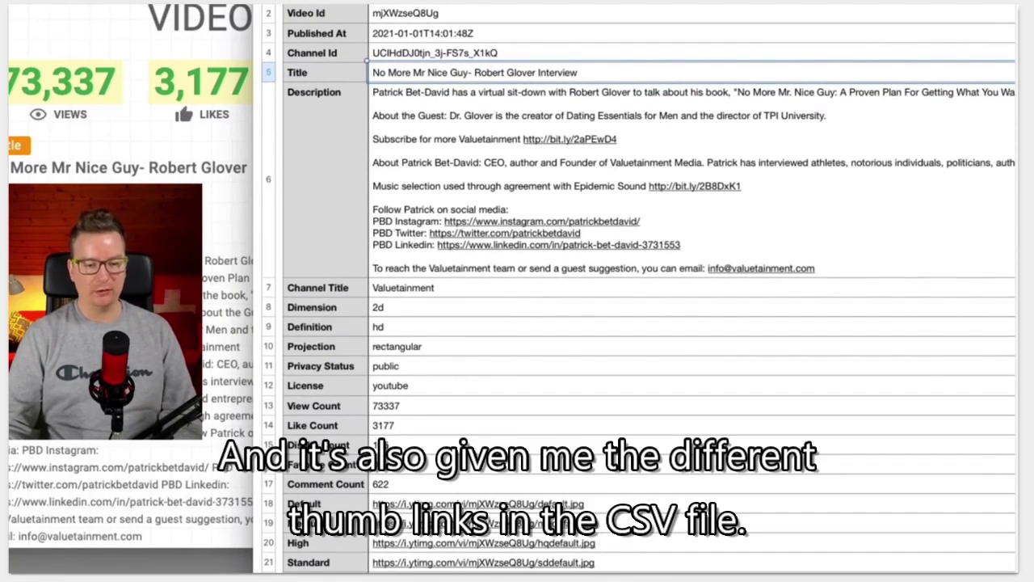
scroll(640, 289, down, 1)
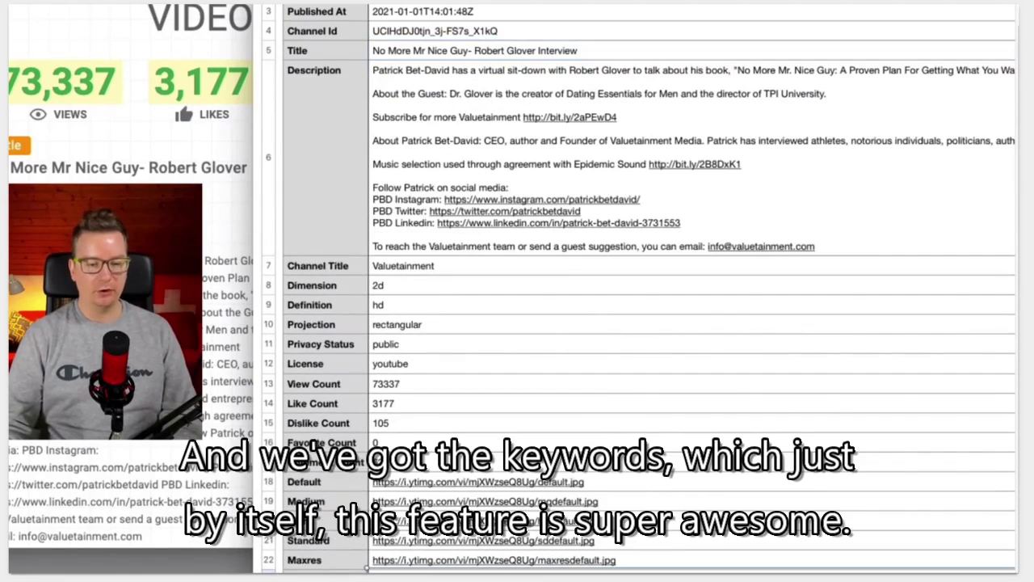